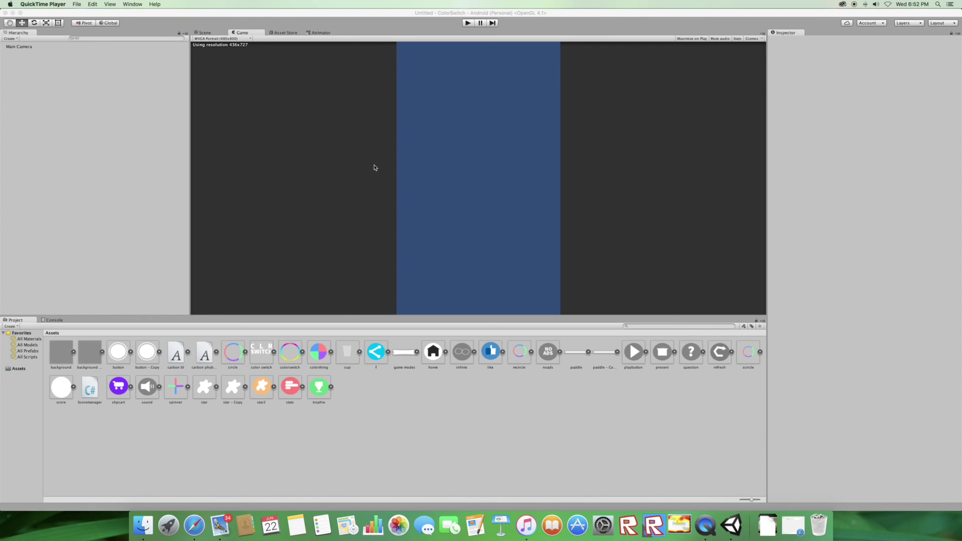
Look over the 2D New Project and Build Settings windows, closing both without changes.
click(111, 79)
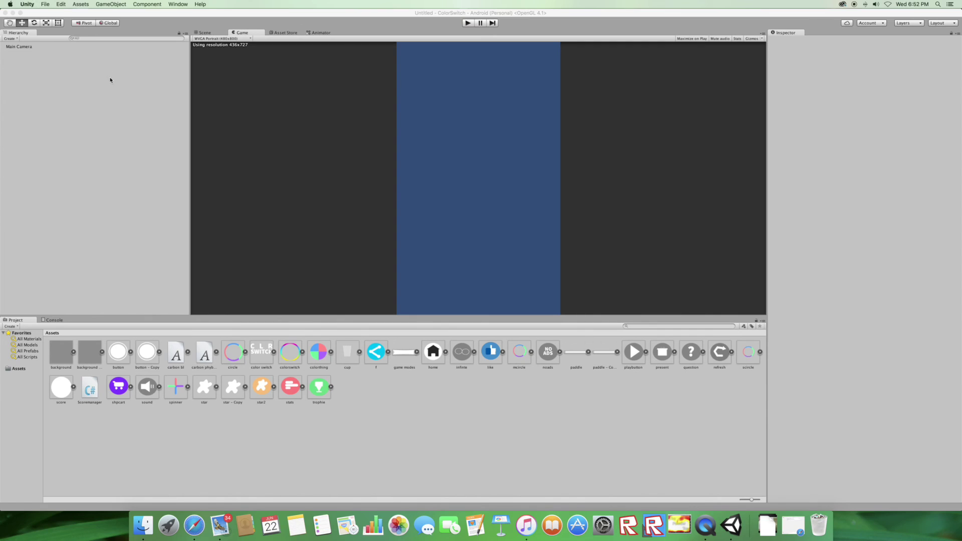
click(58, 4)
mouse_move(45, 4)
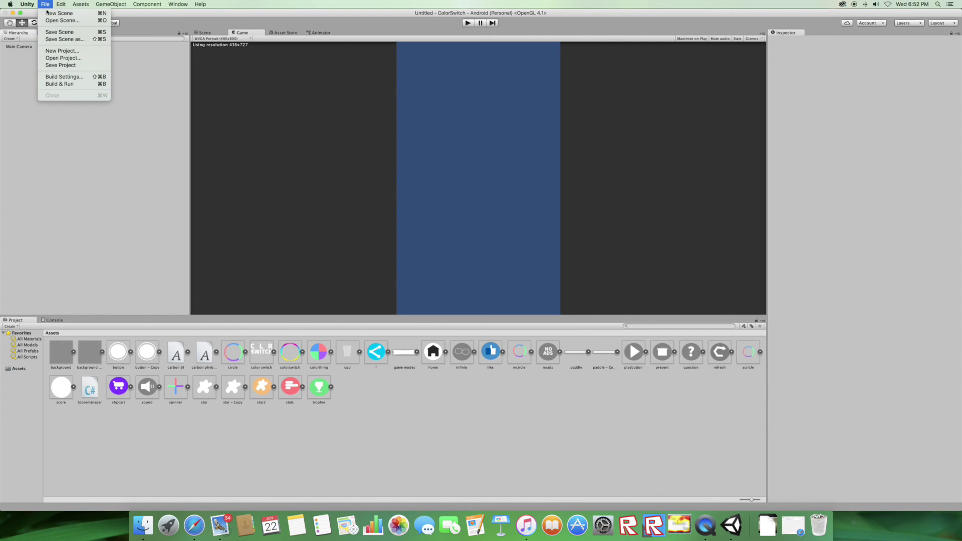
click(78, 52)
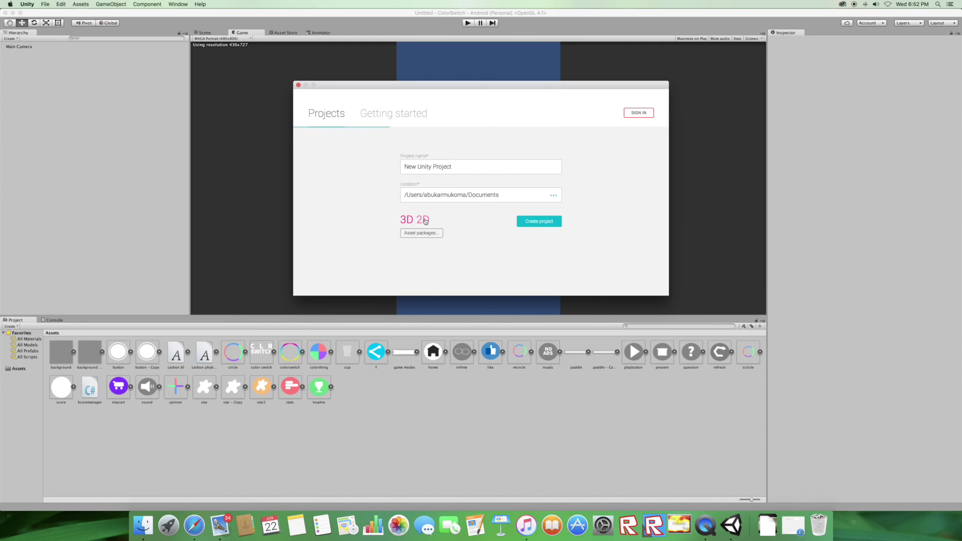
click(423, 220)
click(298, 84)
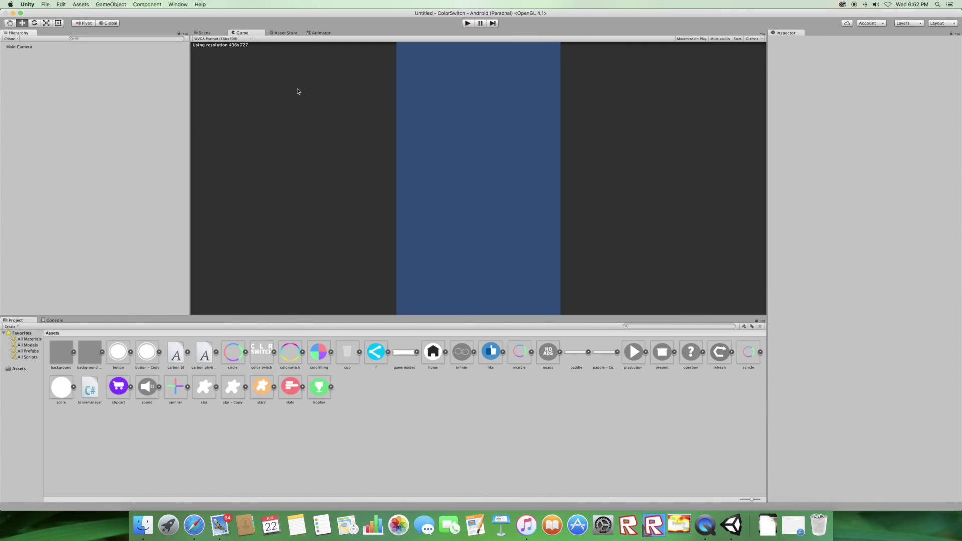
click(45, 4)
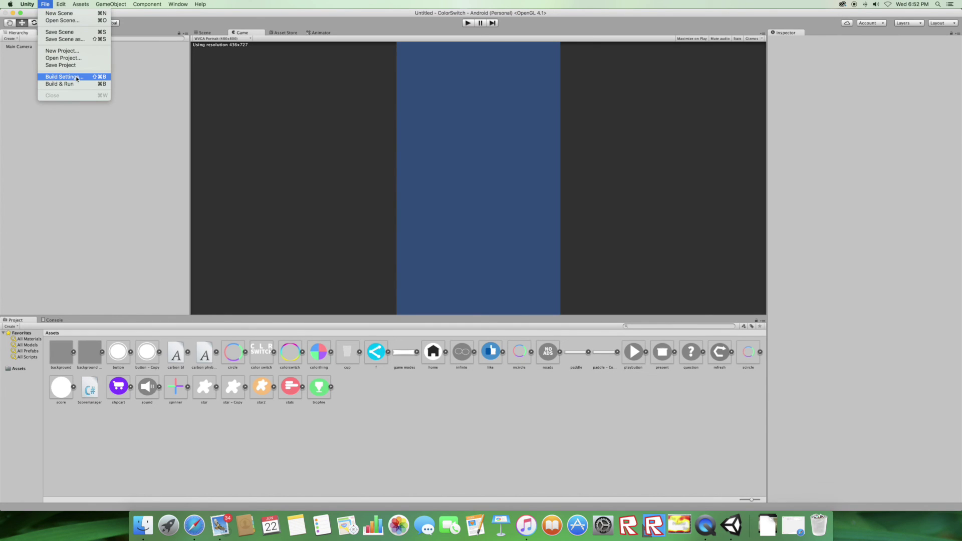
click(75, 76)
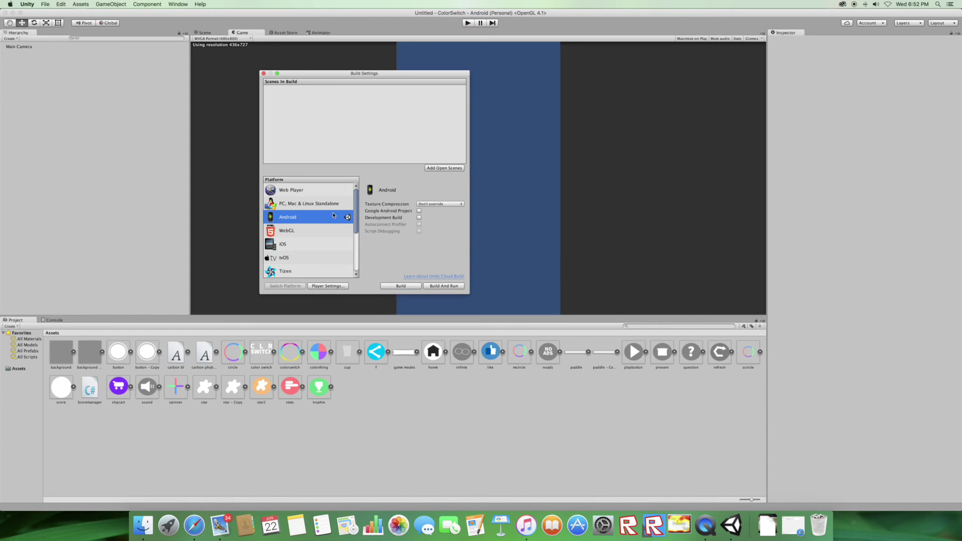
click(263, 74)
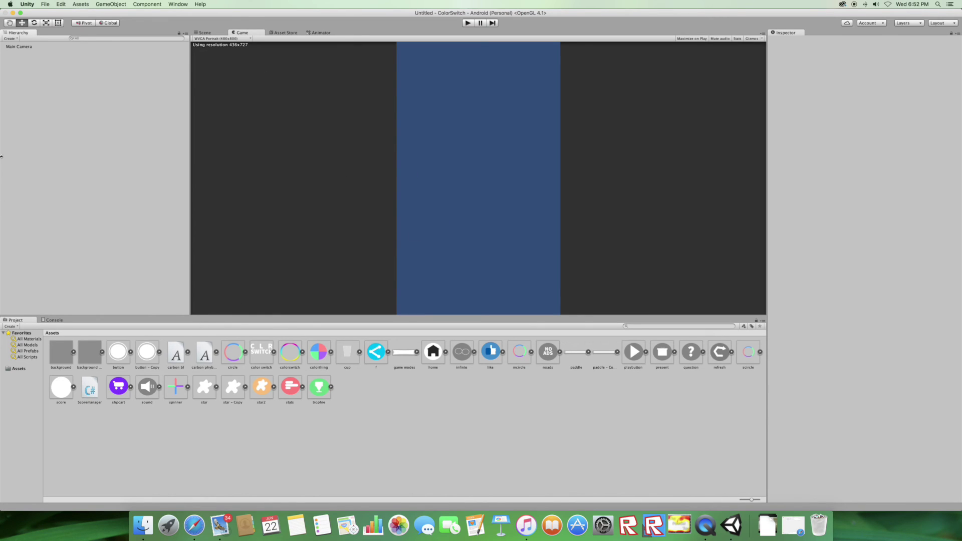
Add the background sprite to the scene and scale it to X 1.69, Y 2.52.
drag(50, 356, 70, 242)
drag(69, 242, 70, 245)
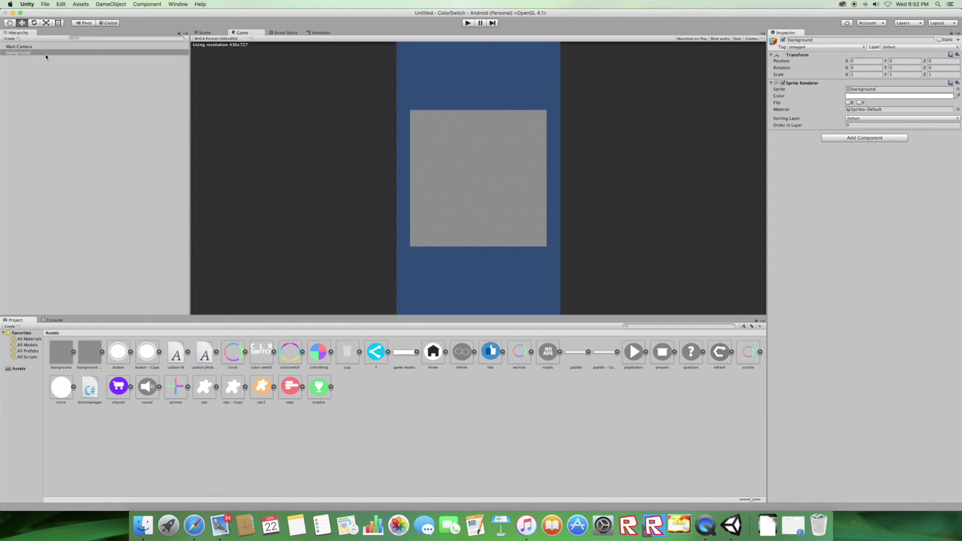
click(860, 74)
text(1.69)
click(891, 74)
text(2.52)
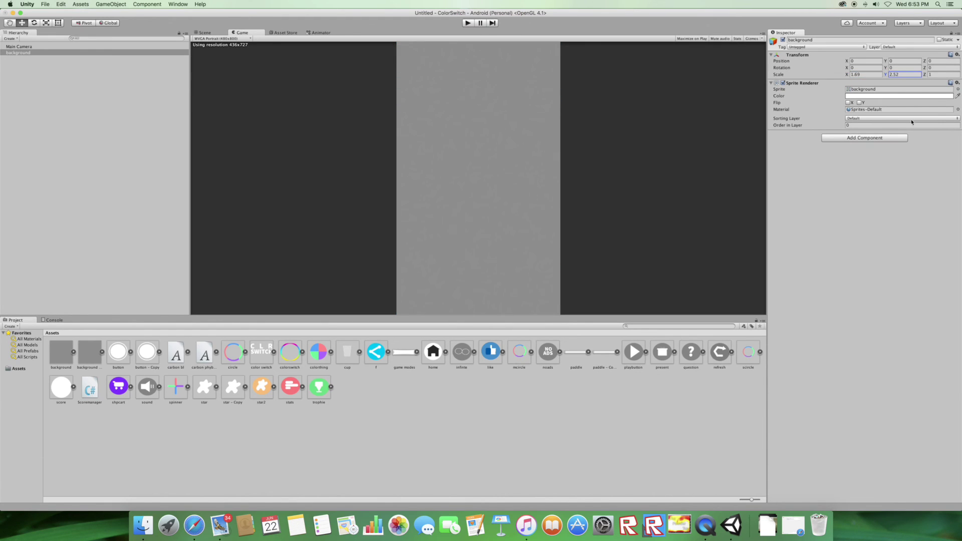
Tint the background dark grey (RGB 41, 41, 41).
click(858, 95)
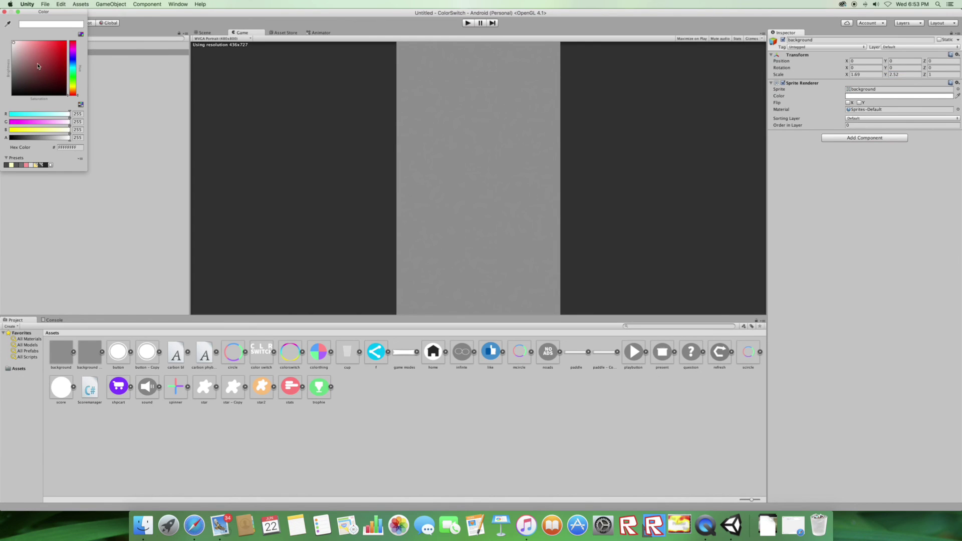
click(22, 77)
drag(23, 77, 2, 86)
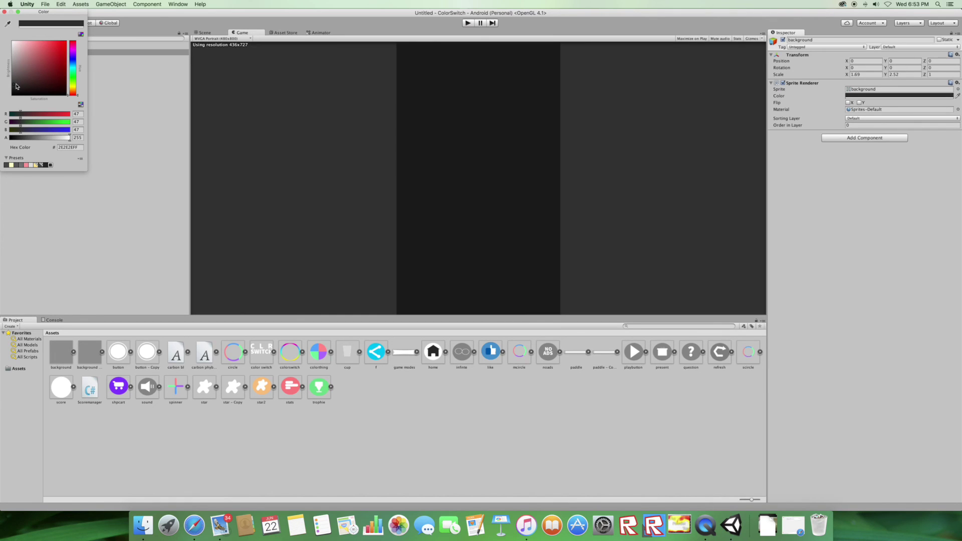
click(12, 85)
click(180, 135)
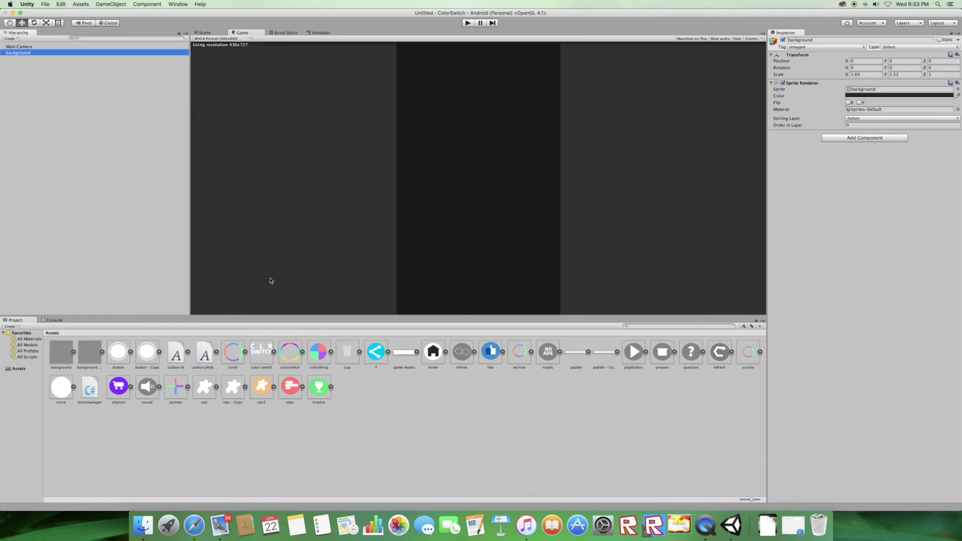
Add the CLR SWITCH title sprite and scale it down slightly.
drag(217, 275, 105, 122)
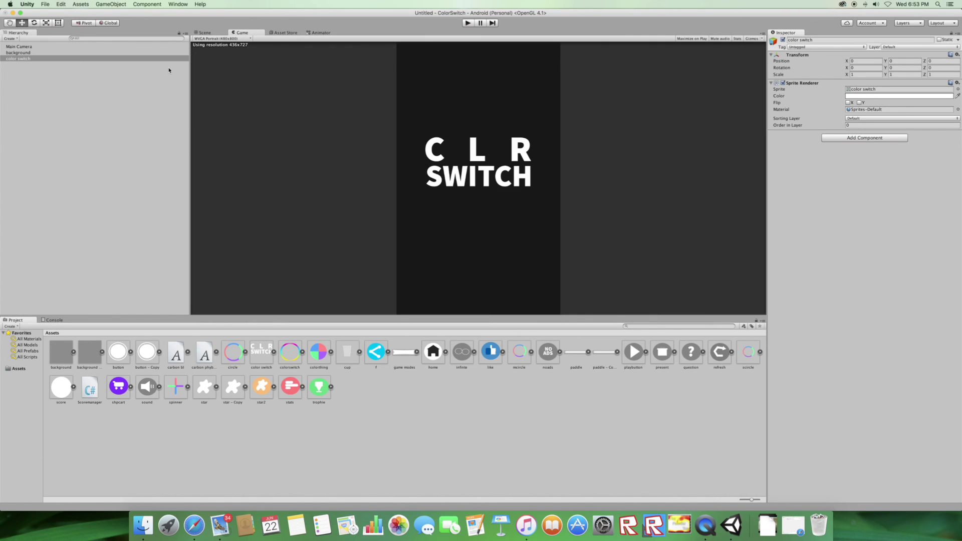
click(215, 33)
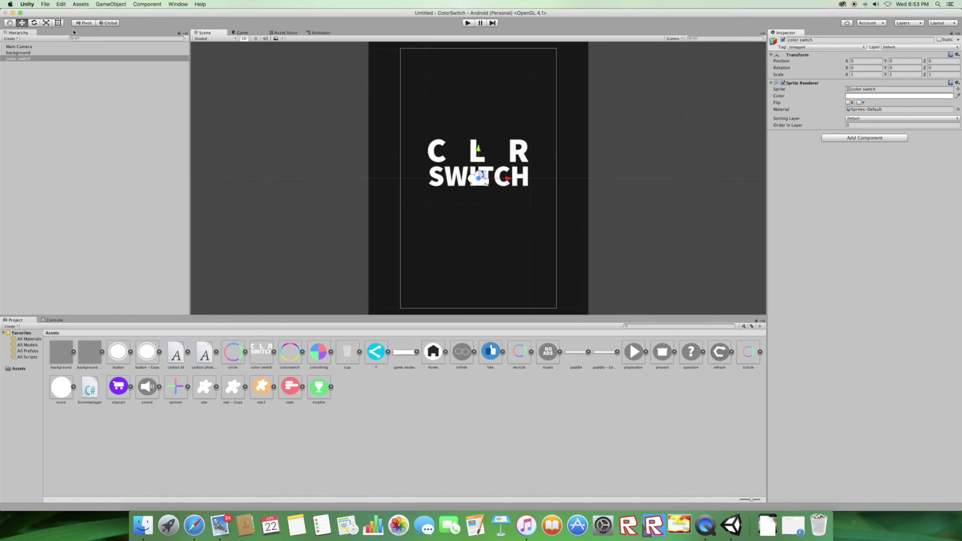
click(46, 23)
drag(479, 178, 481, 183)
Move the title near the top of the screen (Y 3.27) and add the playbutton sprite.
click(240, 33)
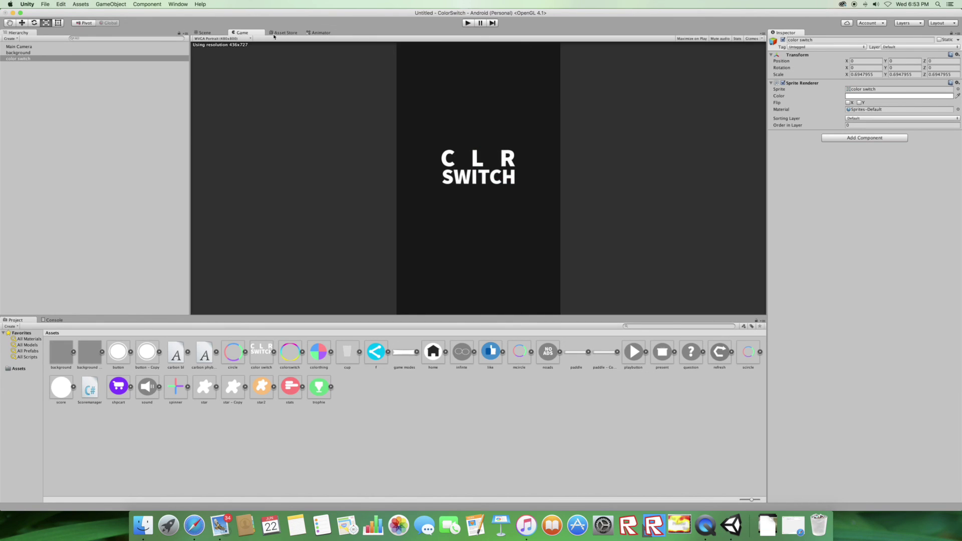
drag(885, 61, 894, 8)
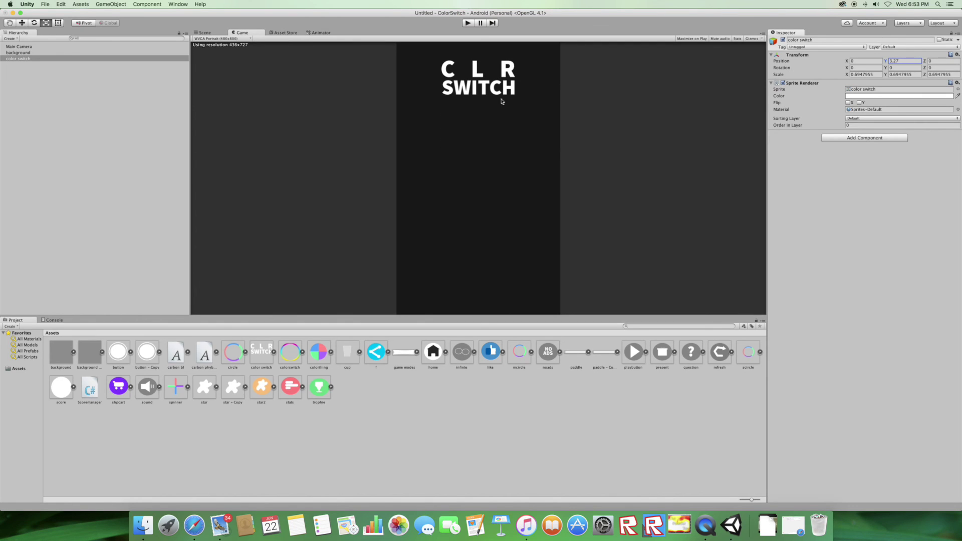
click(106, 113)
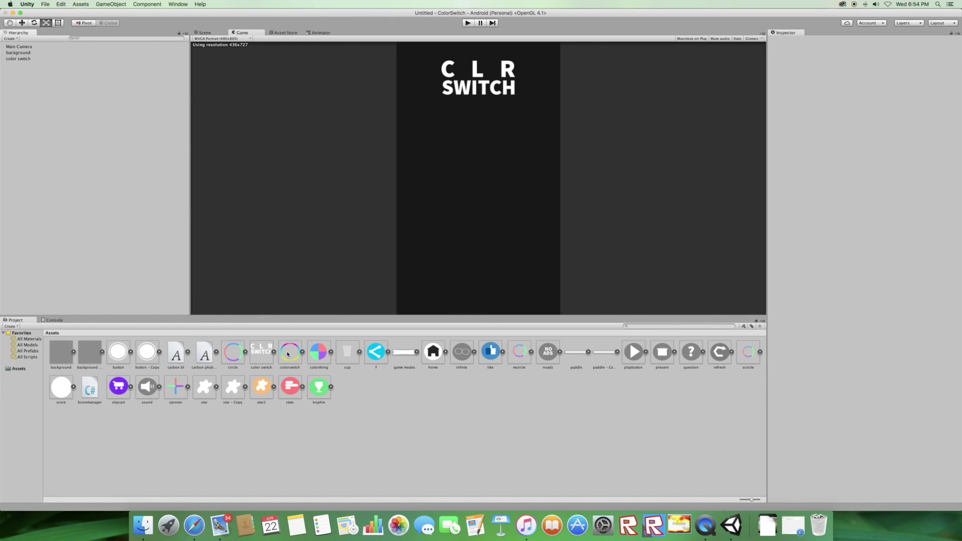
drag(641, 360, 89, 193)
Halve the play button and add the multicolour ring, shrunk to about 0.507 around it.
click(205, 33)
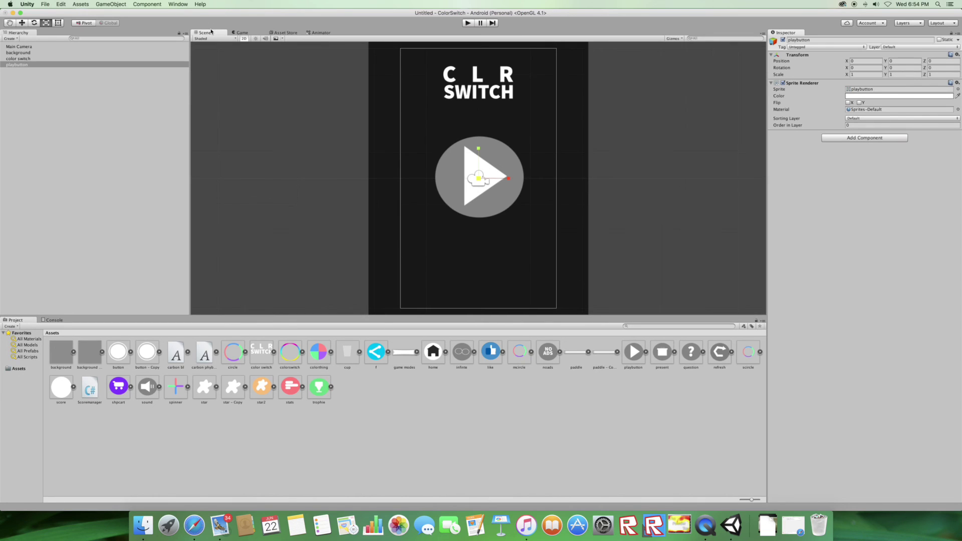
drag(483, 181, 458, 192)
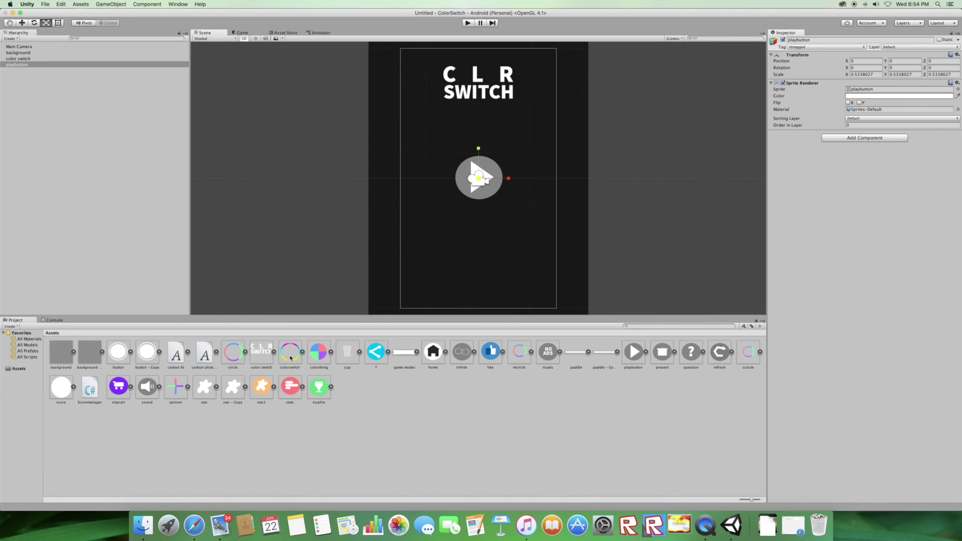
drag(291, 358, 112, 194)
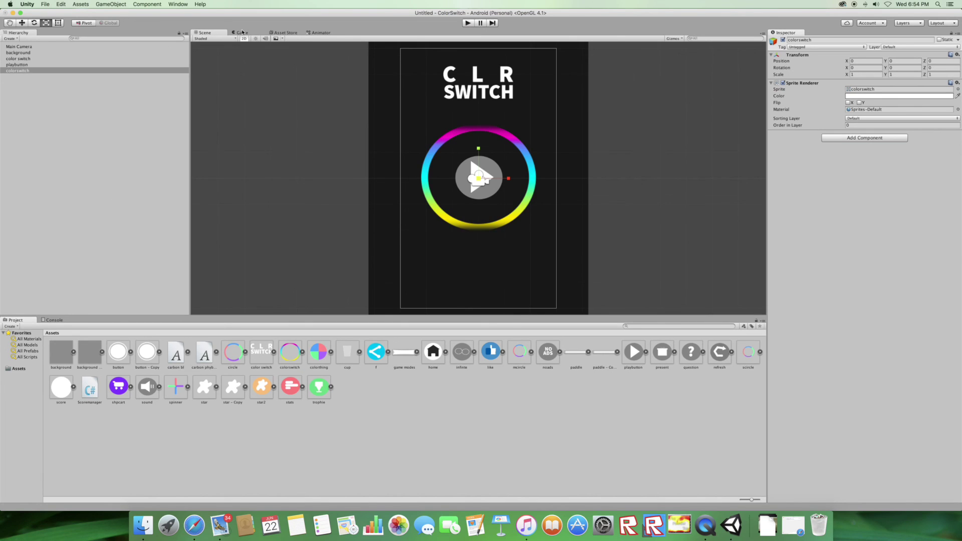
drag(478, 178, 455, 189)
Shrink the background slightly and preview the menu in the Game view.
click(455, 188)
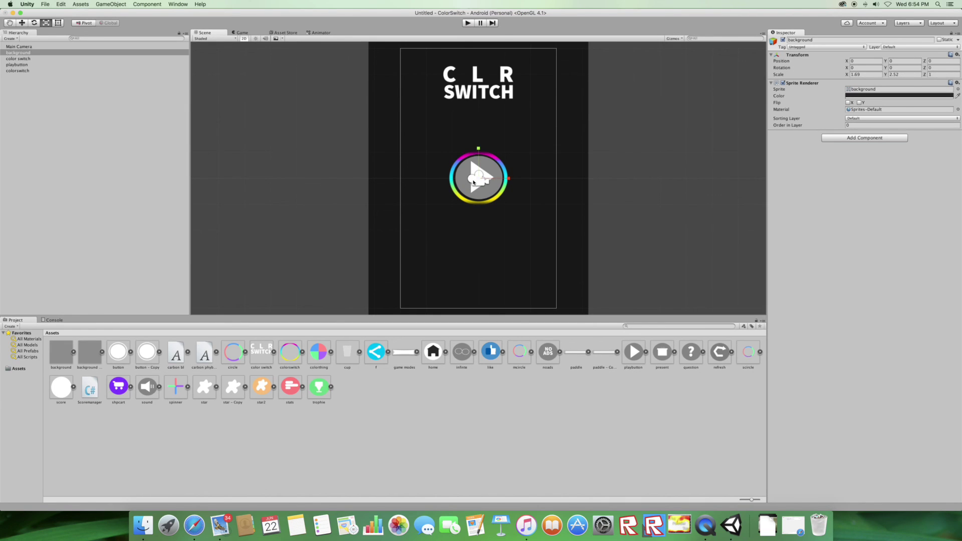
drag(479, 177, 479, 178)
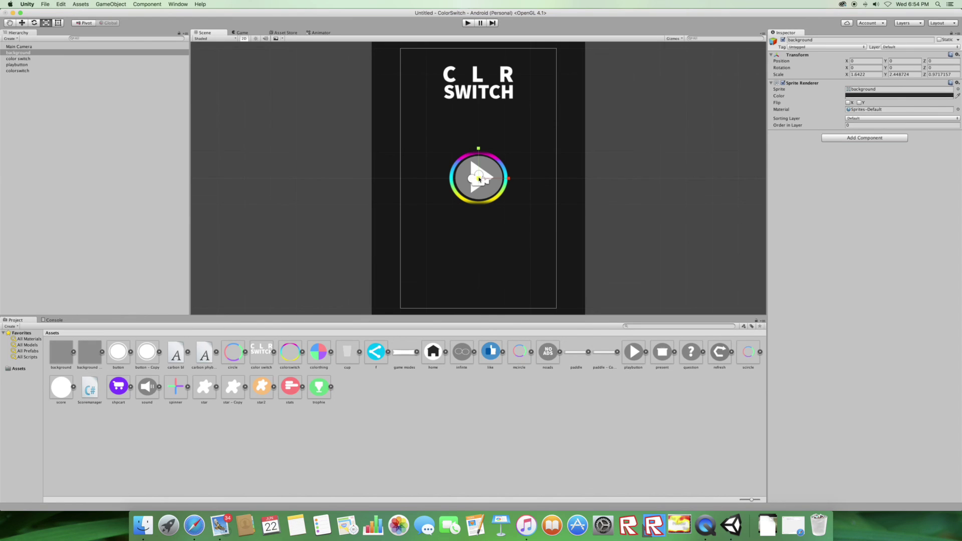
click(239, 32)
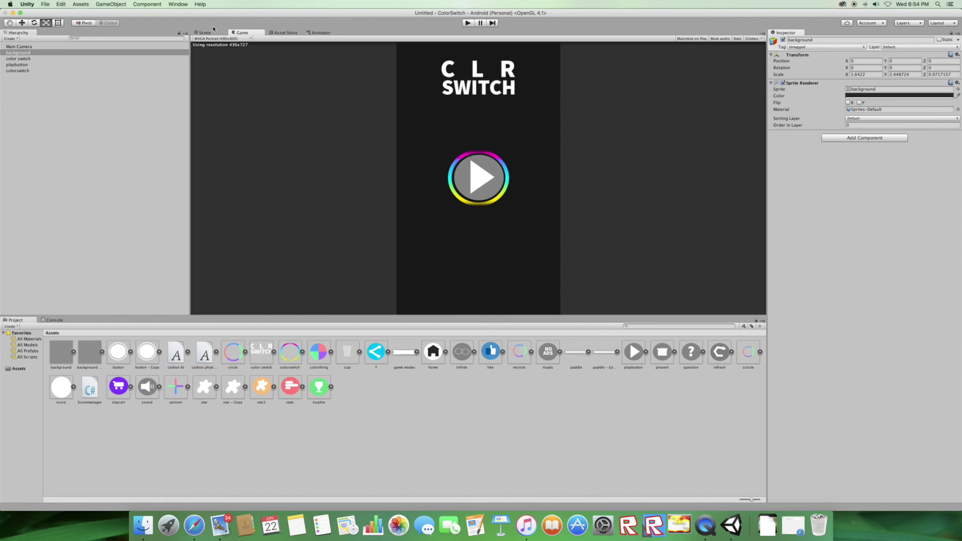
click(27, 71)
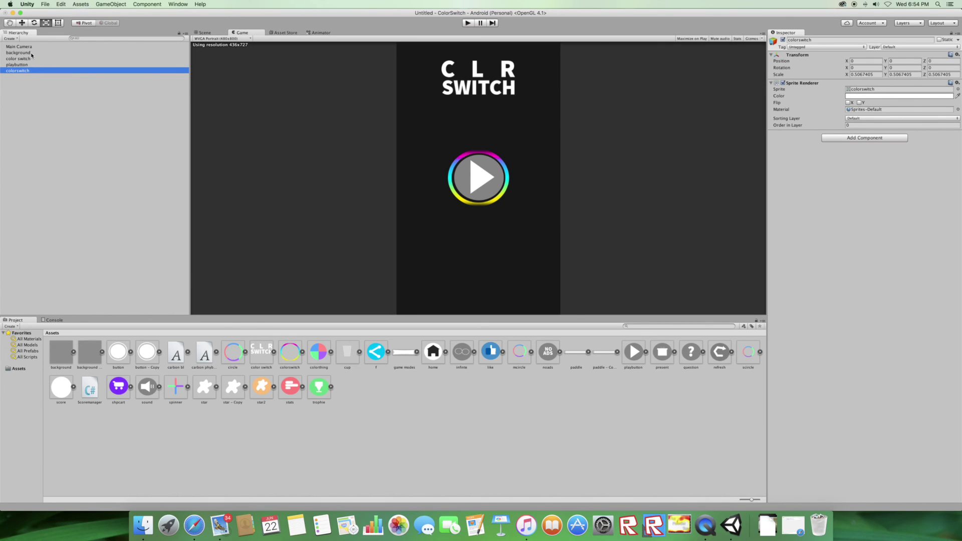
Rename the title sprite object to 'Word'.
click(31, 53)
click(29, 59)
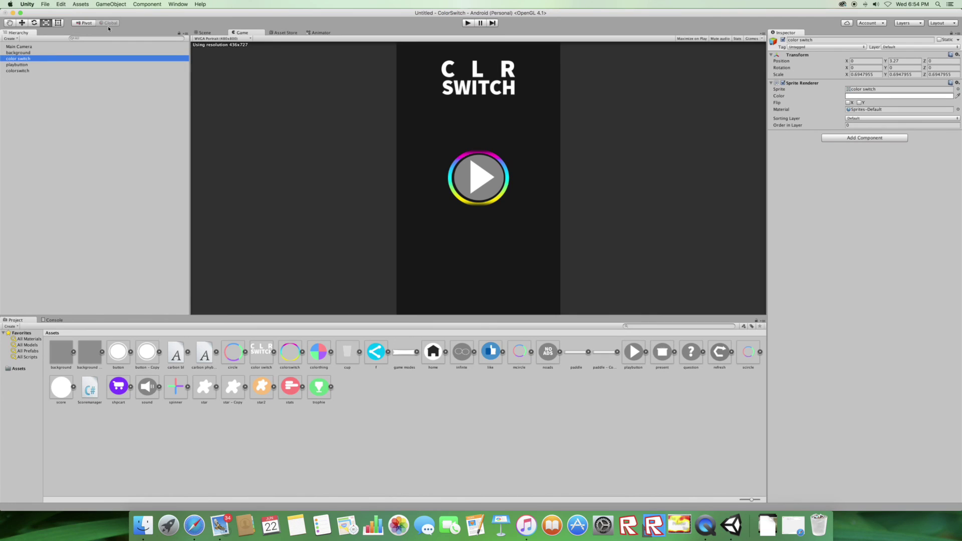
click(202, 32)
click(870, 41)
text(W)
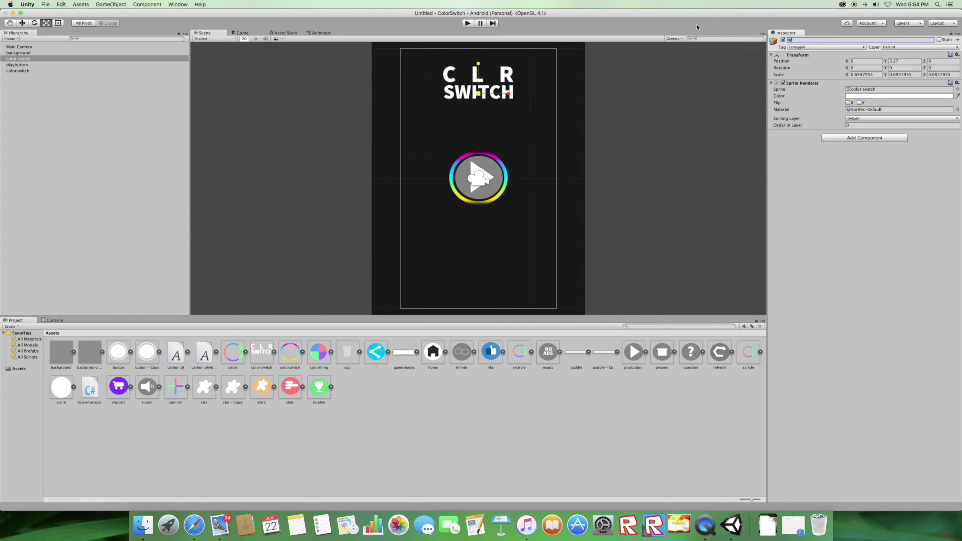
text(ord)
key(Return)
Rename the multicolour ring object to 'min circle'.
click(28, 71)
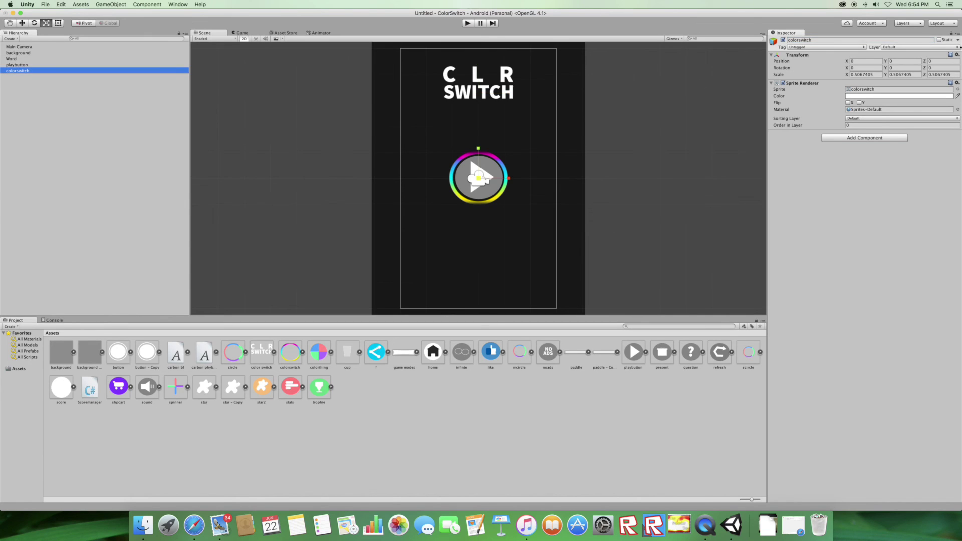
click(799, 40)
text(min circle)
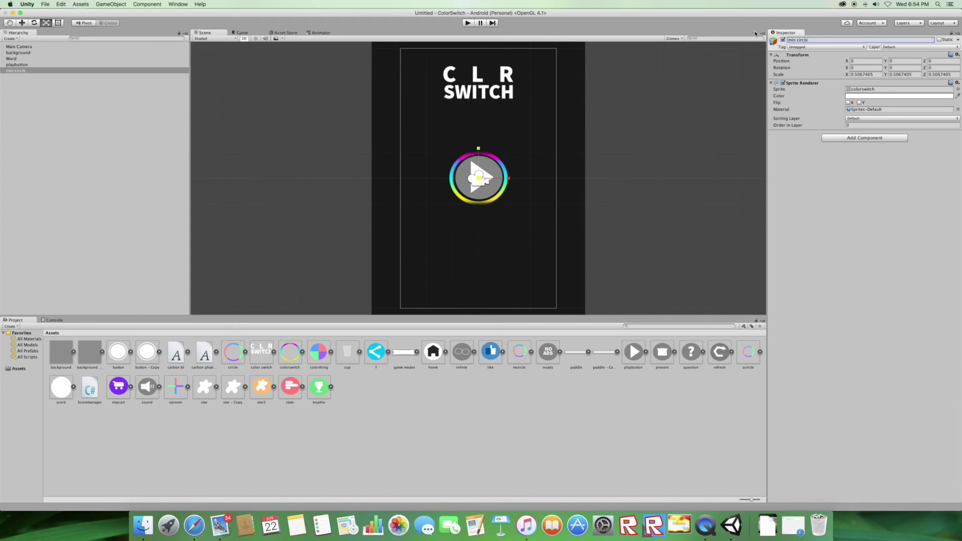
right_click(83, 78)
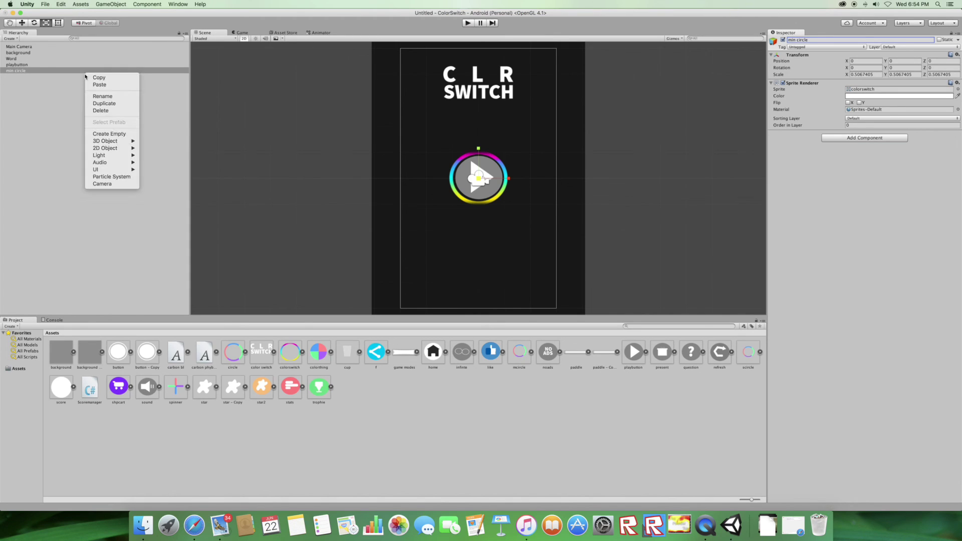
Duplicate min circle repeatedly to make copies (1) through (5).
click(124, 103)
right_click(50, 76)
click(75, 105)
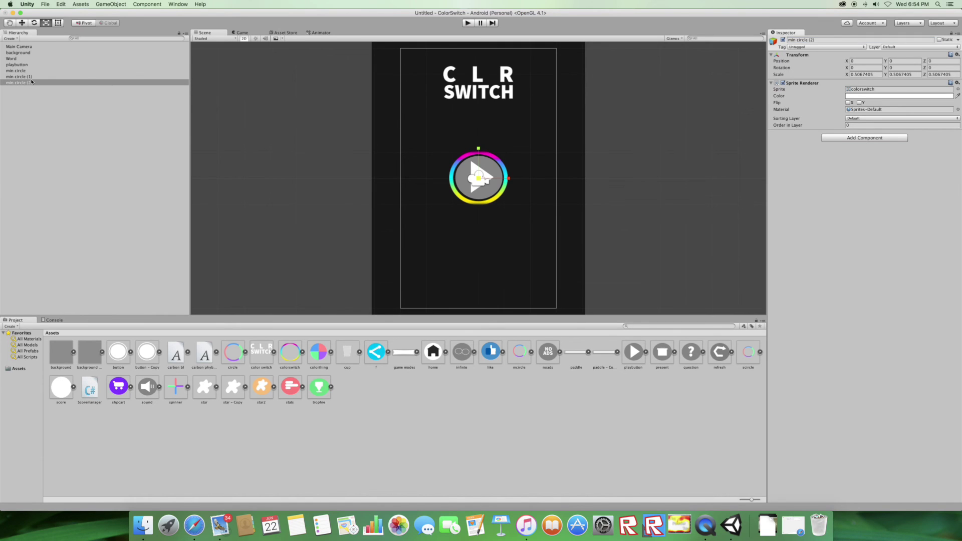
right_click(31, 82)
click(75, 107)
right_click(35, 88)
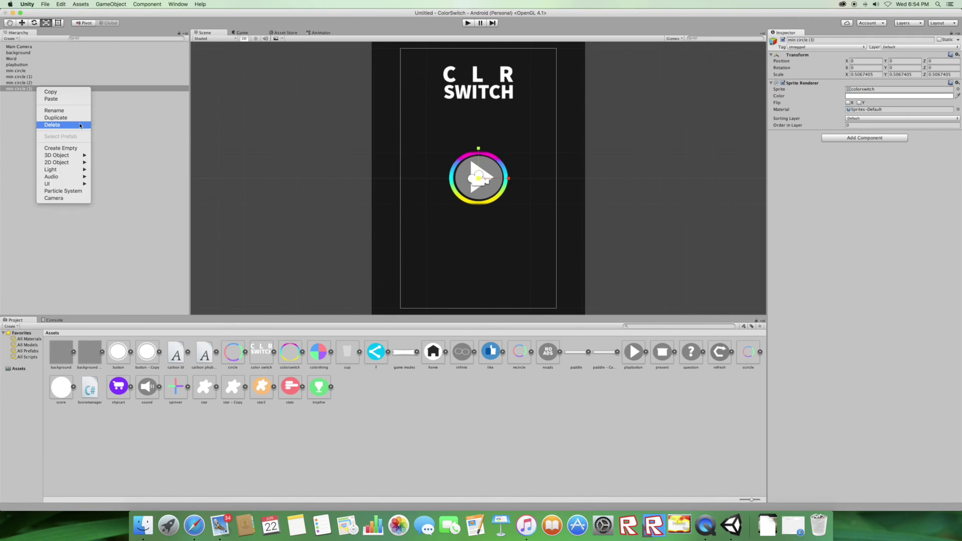
click(75, 118)
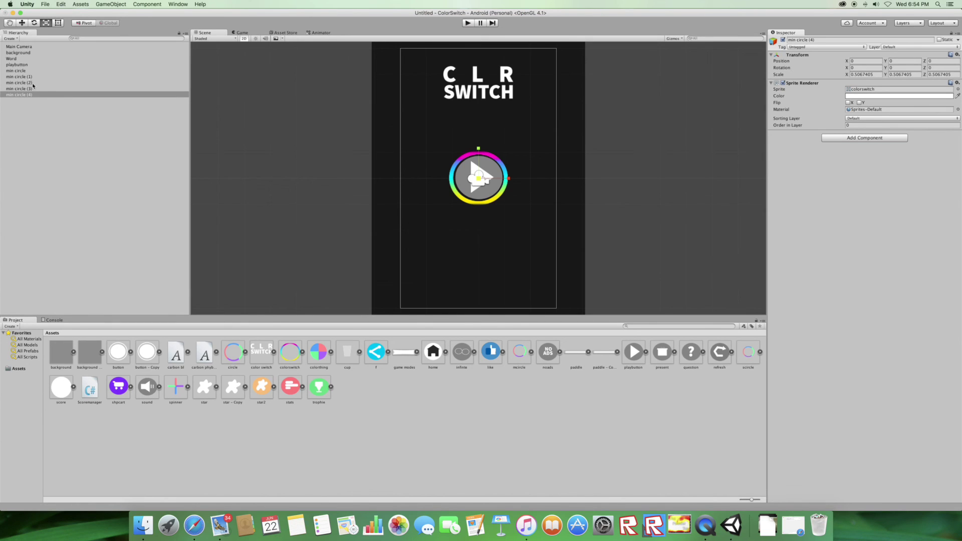
right_click(34, 93)
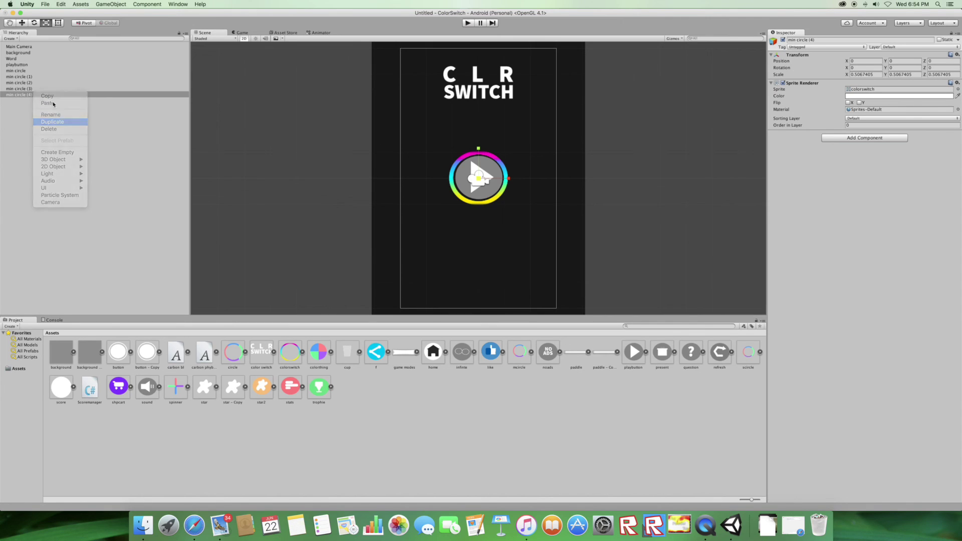
click(52, 122)
Rename min circle (1) to 'second circle' and min circle (2) to 'large circle'.
click(32, 76)
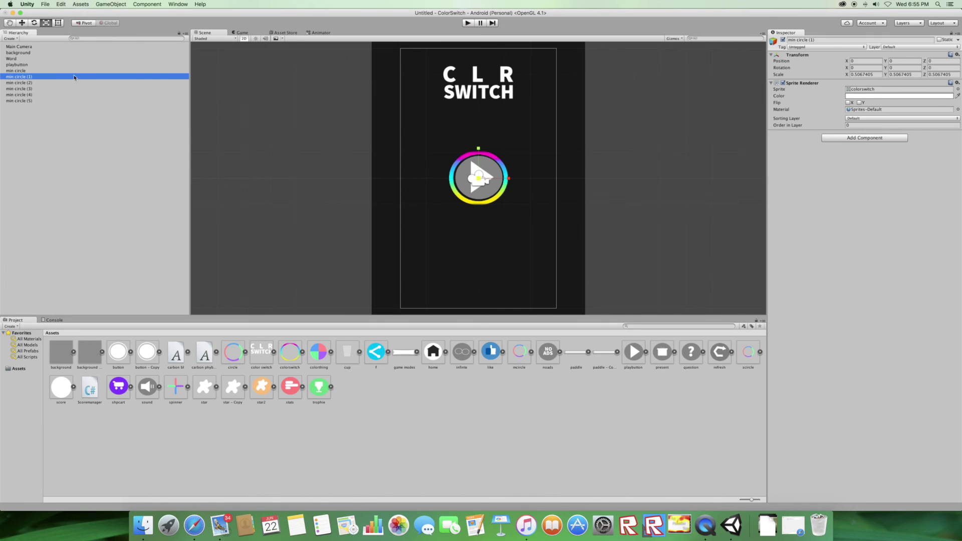
click(809, 40)
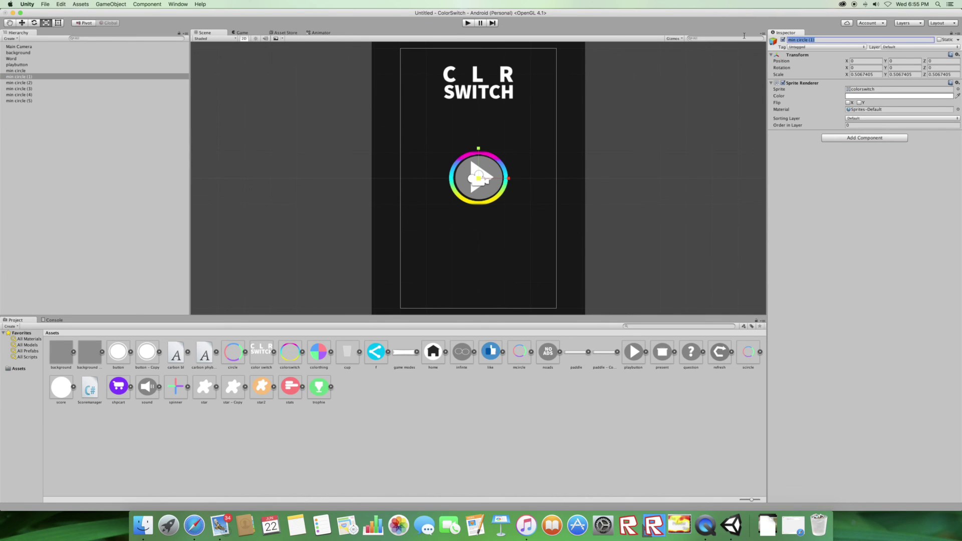
text(second)
click(43, 83)
click(802, 40)
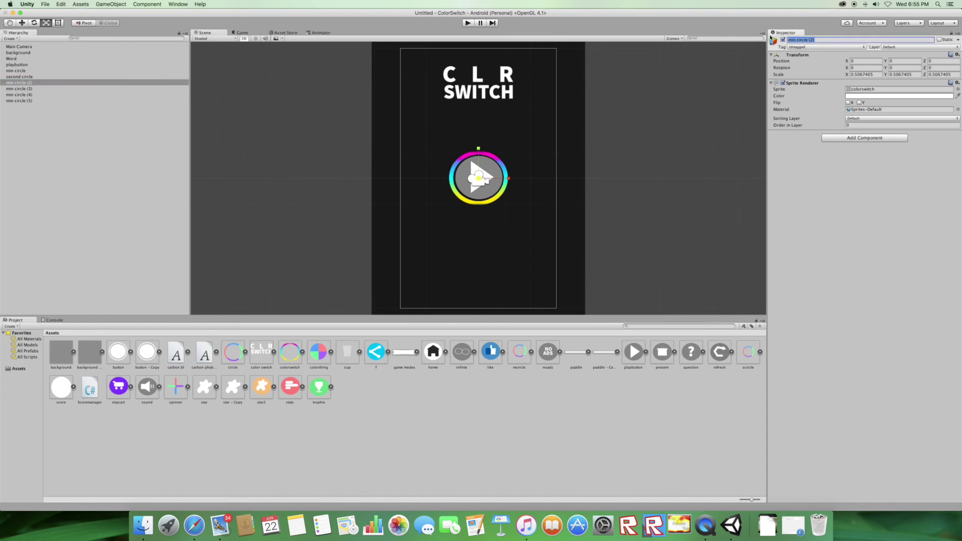
text(large circle)
Delete the unneeded min circle (3) copy.
click(20, 88)
right_click(29, 90)
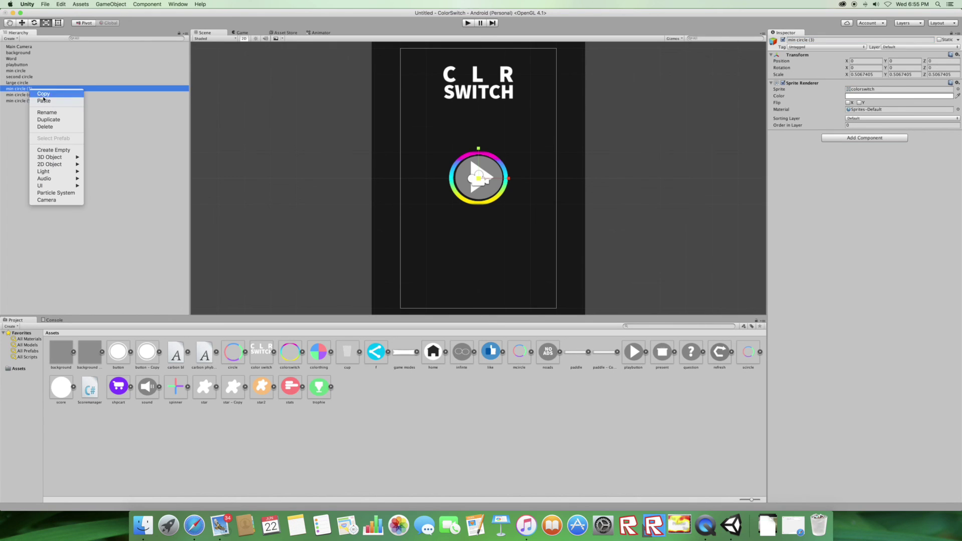
click(45, 126)
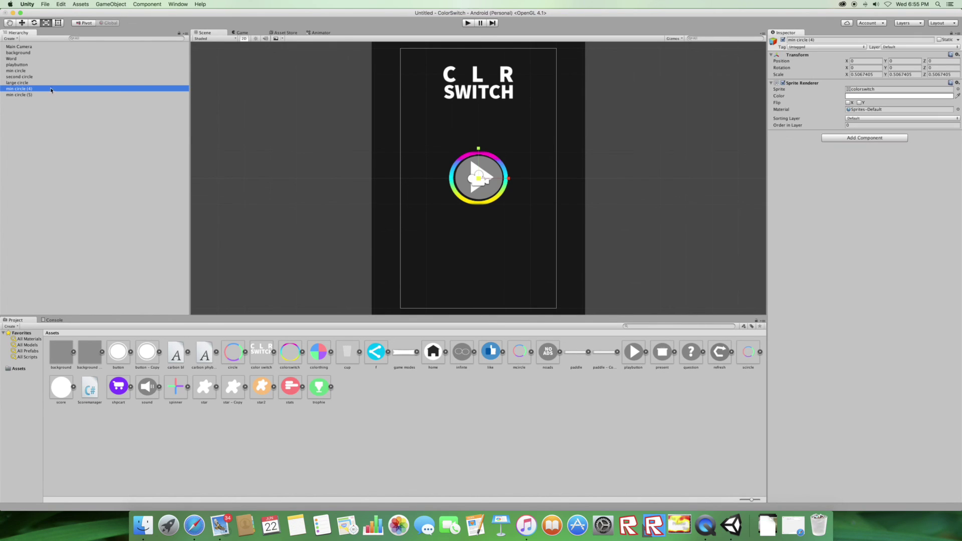
Rename the remaining copies 'wordcircle1' and 'word circle 2'.
click(825, 40)
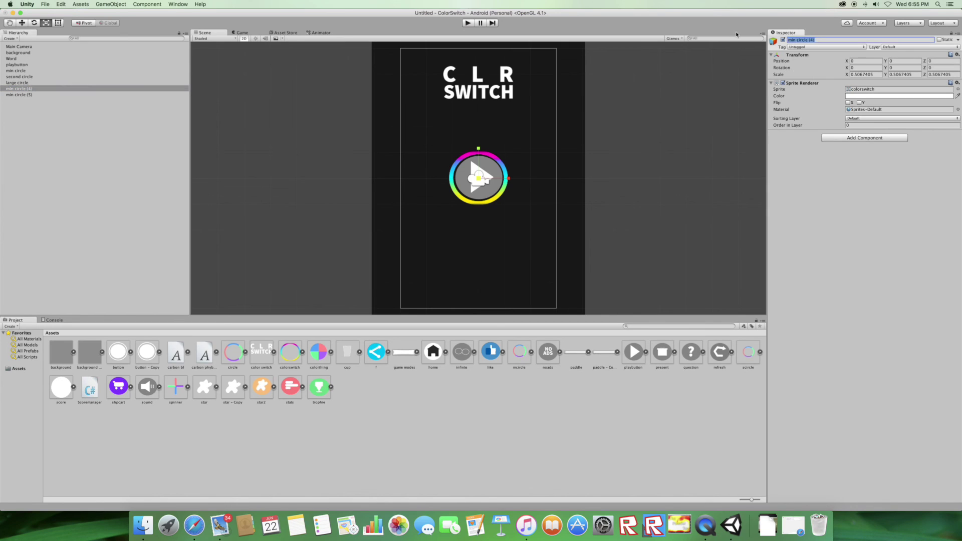
text(wordcircle1)
click(49, 95)
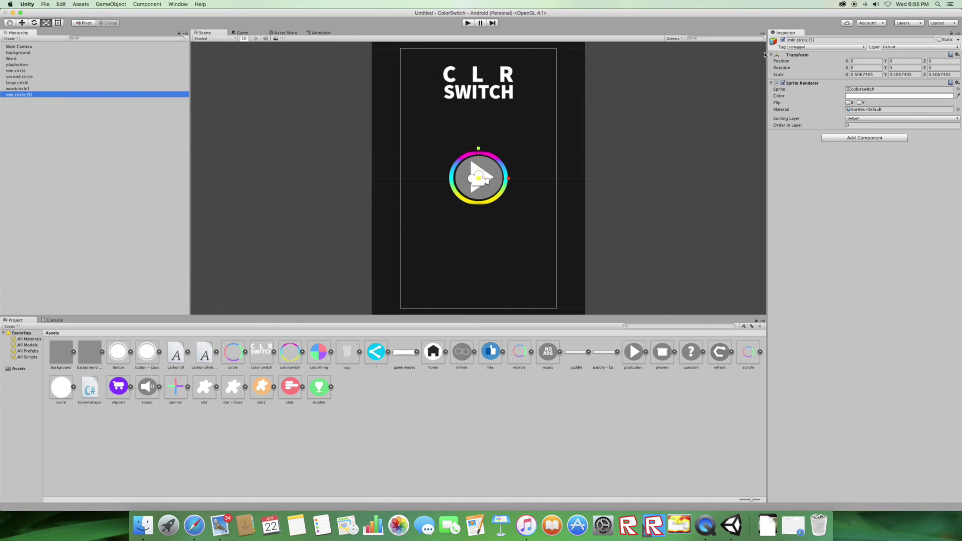
click(827, 41)
text(word)
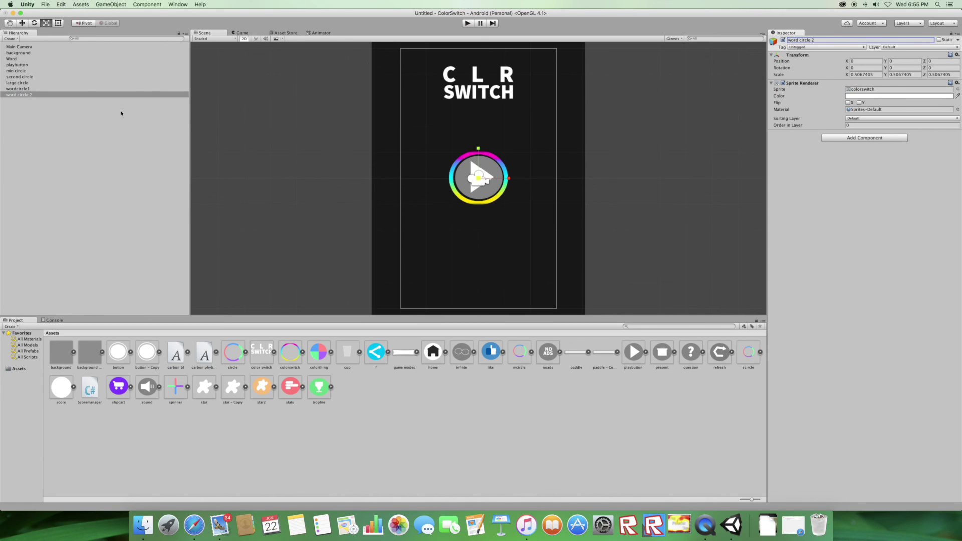
click(79, 89)
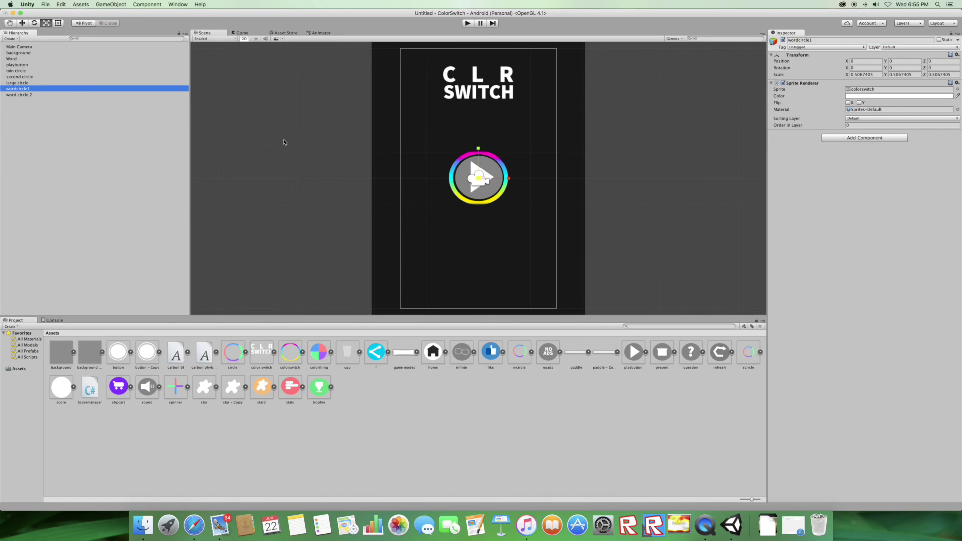
Shrink wordcircle1 to a small ring and place it over the first O of COLOR.
drag(479, 178, 442, 193)
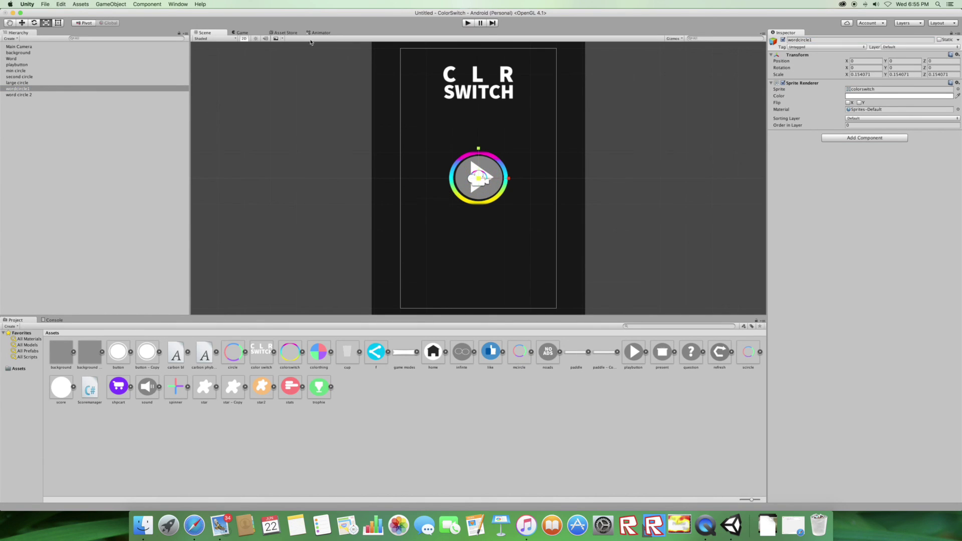
click(22, 22)
drag(480, 155, 502, 47)
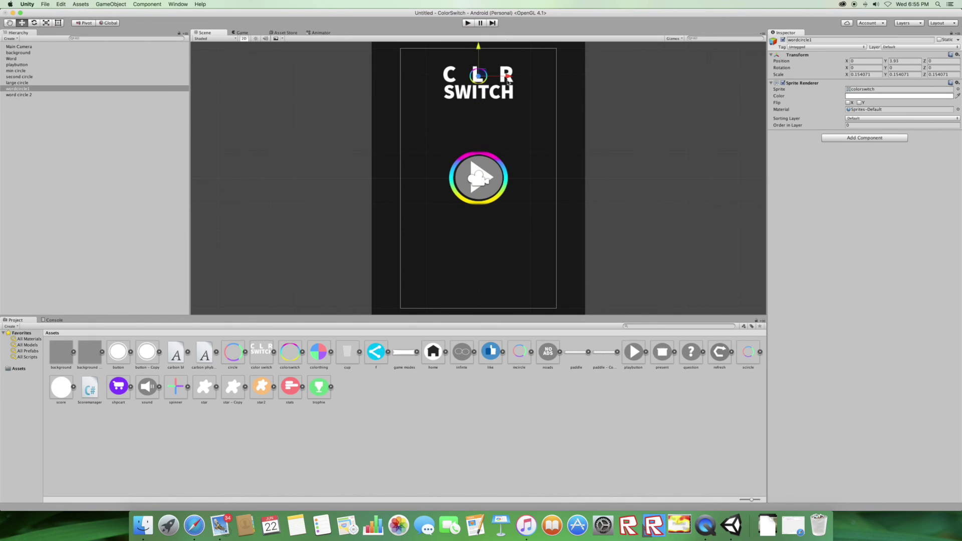
drag(507, 81, 486, 79)
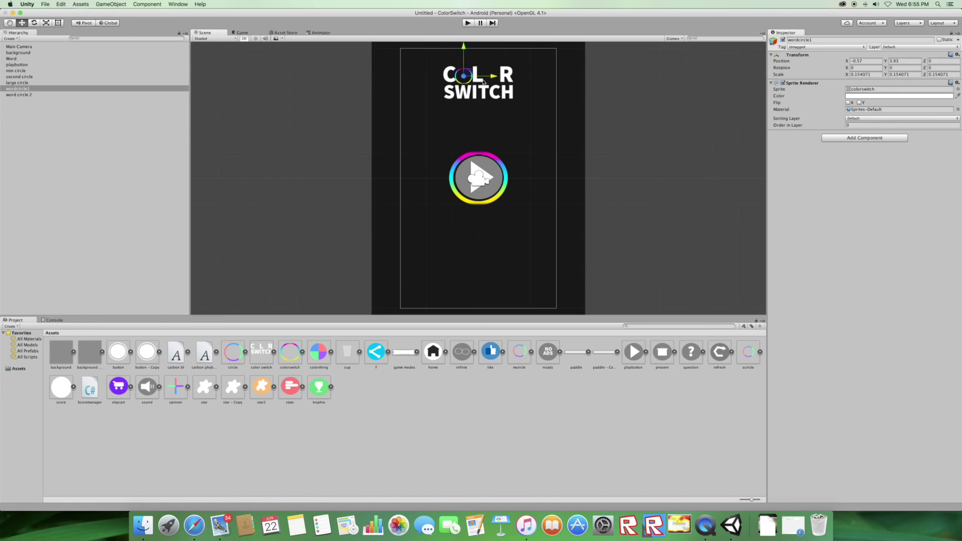
click(46, 22)
drag(463, 76, 460, 84)
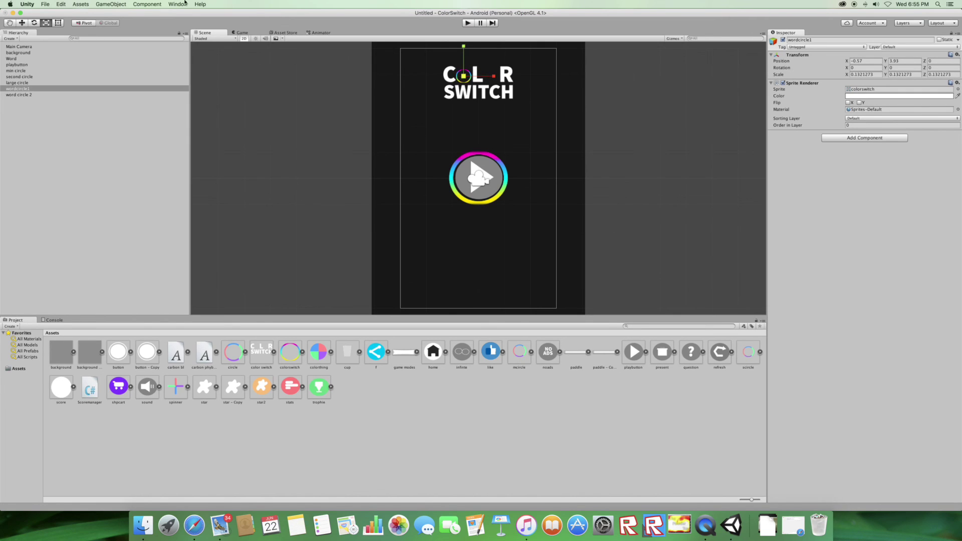
click(22, 22)
drag(464, 50, 464, 50)
Copy wordcircle1's Transform onto word circle 2 and move it onto the second O.
right_click(798, 56)
click(801, 85)
click(28, 95)
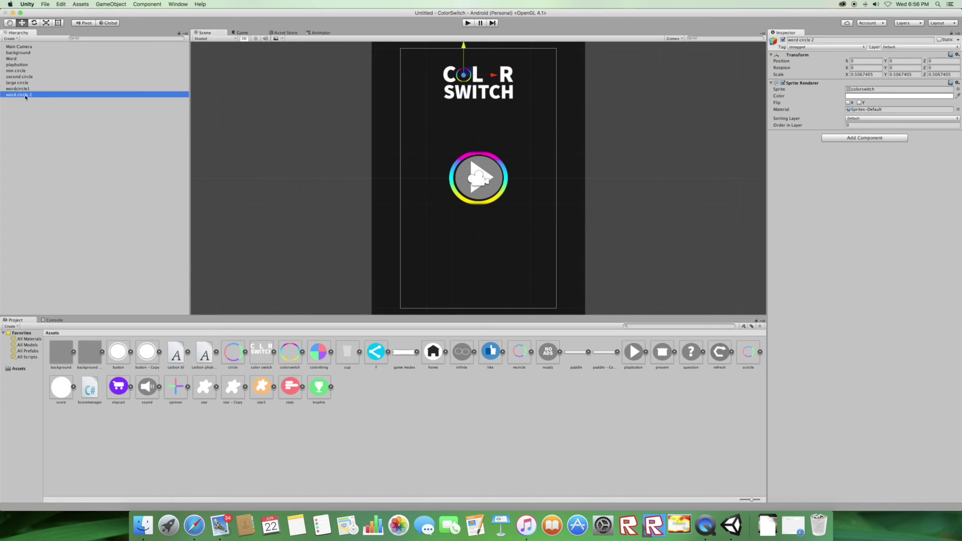
right_click(794, 57)
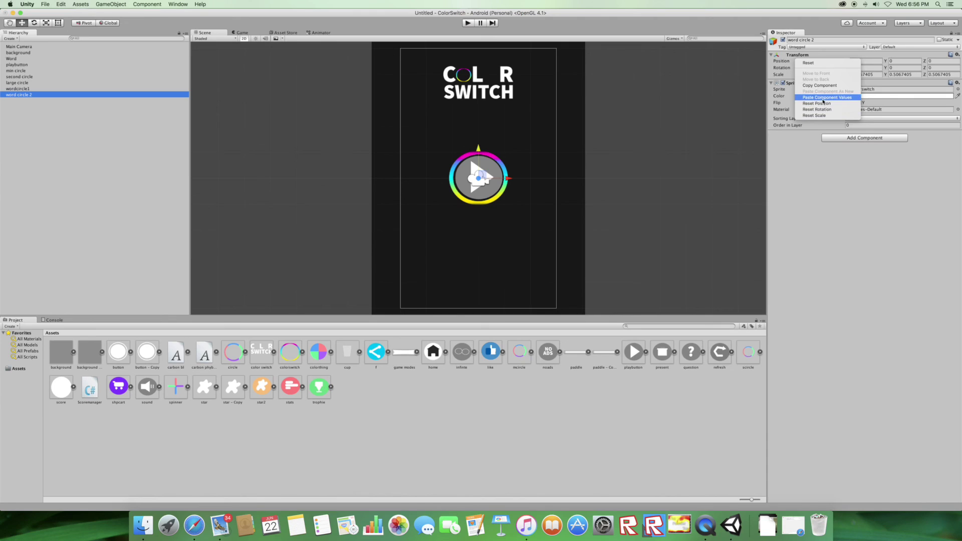
click(824, 97)
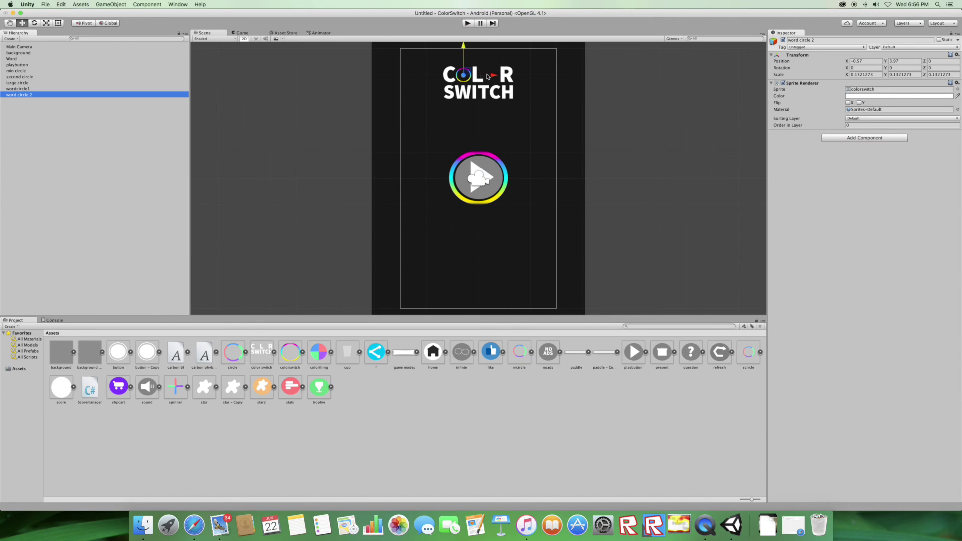
drag(495, 76, 525, 77)
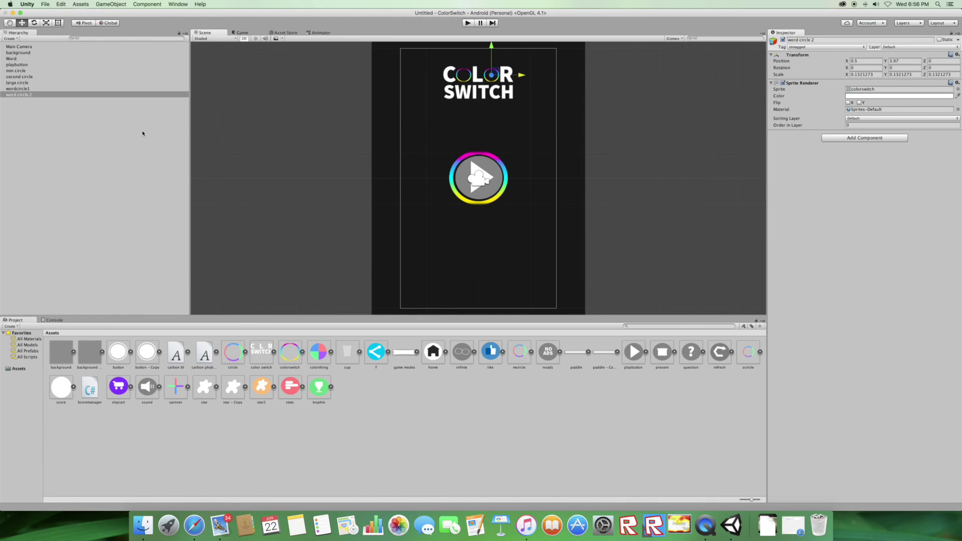
Create a new empty GameObject at the top level of the Hierarchy.
right_click(36, 107)
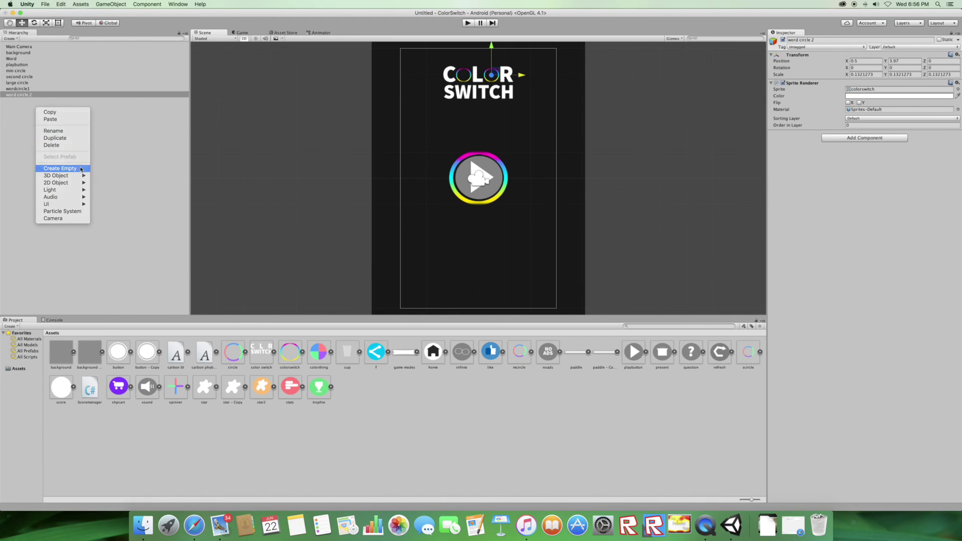
click(60, 168)
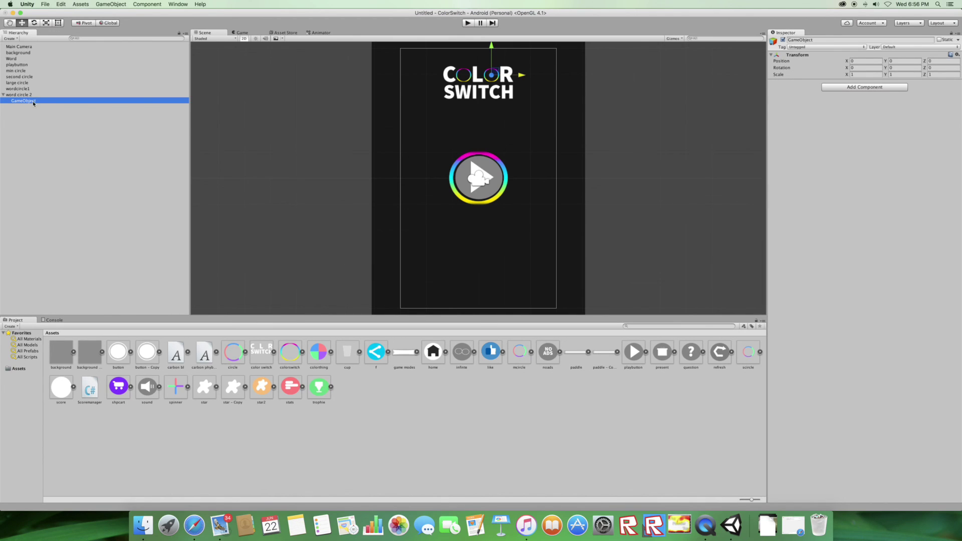
drag(33, 103, 24, 97)
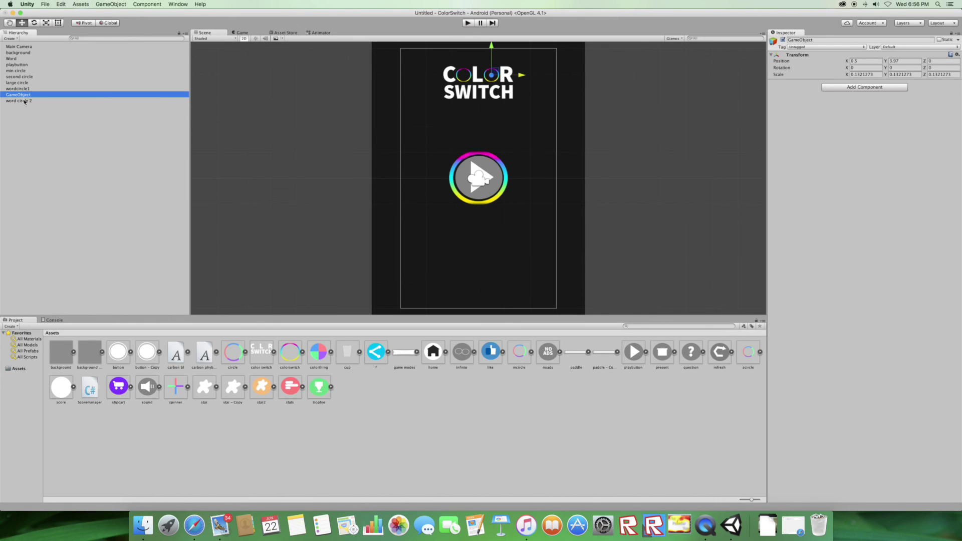
Nest word circle 2 and wordcircle1 under the Word object.
double_click(20, 101)
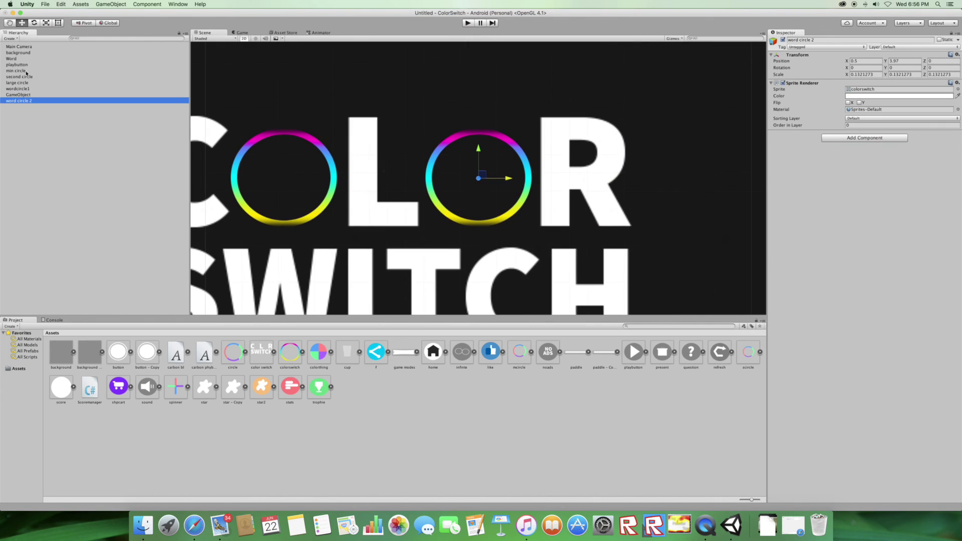
drag(20, 100, 15, 59)
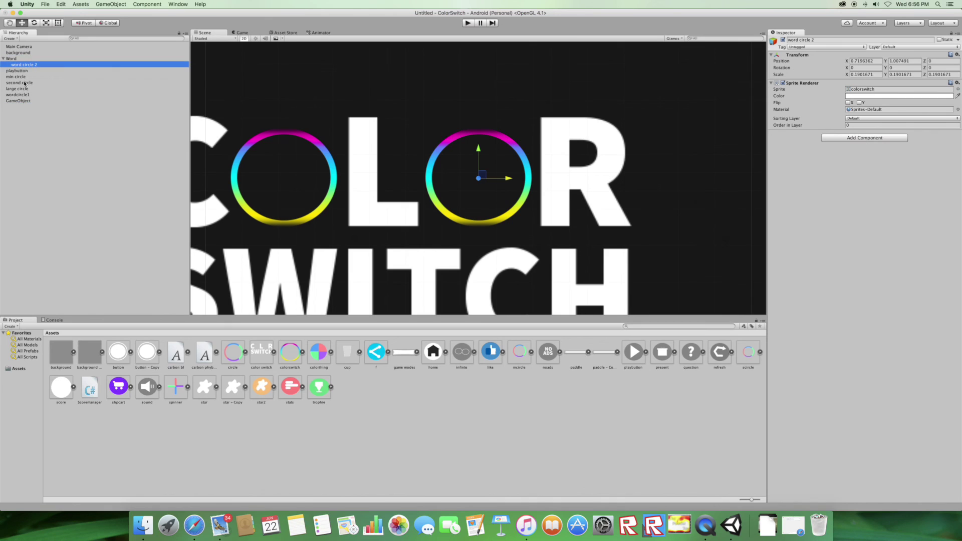
drag(22, 97, 22, 64)
click(10, 59)
click(4, 59)
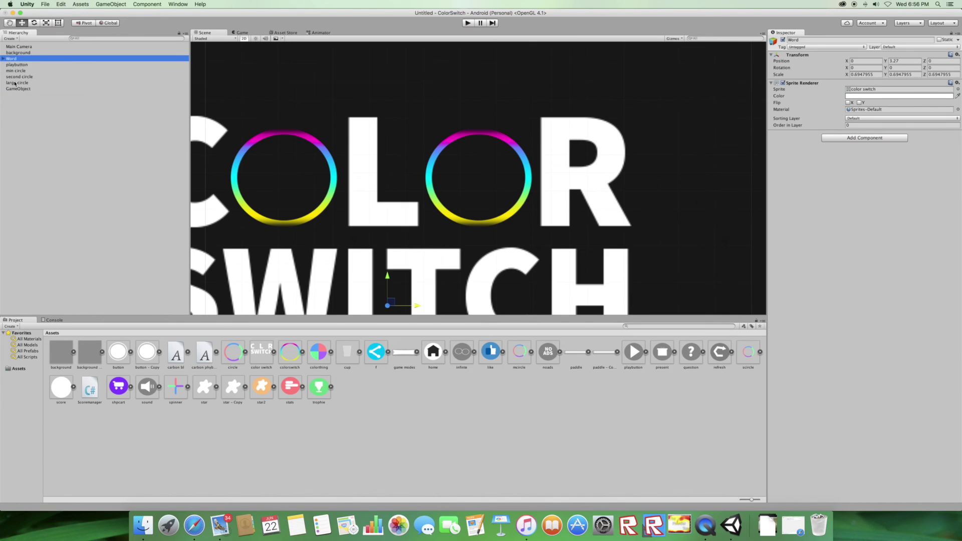
Rename the empty GameObject to 'circles'.
click(19, 89)
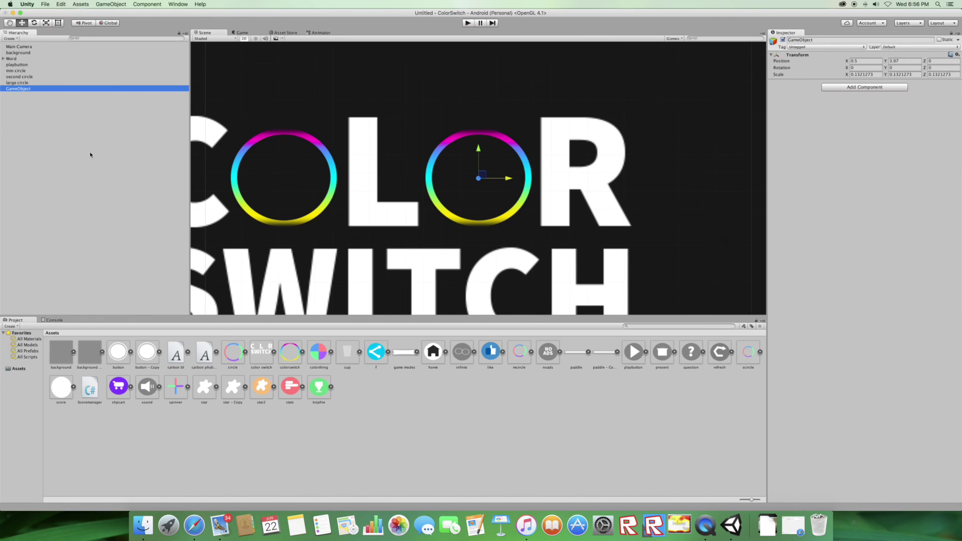
double_click(33, 90)
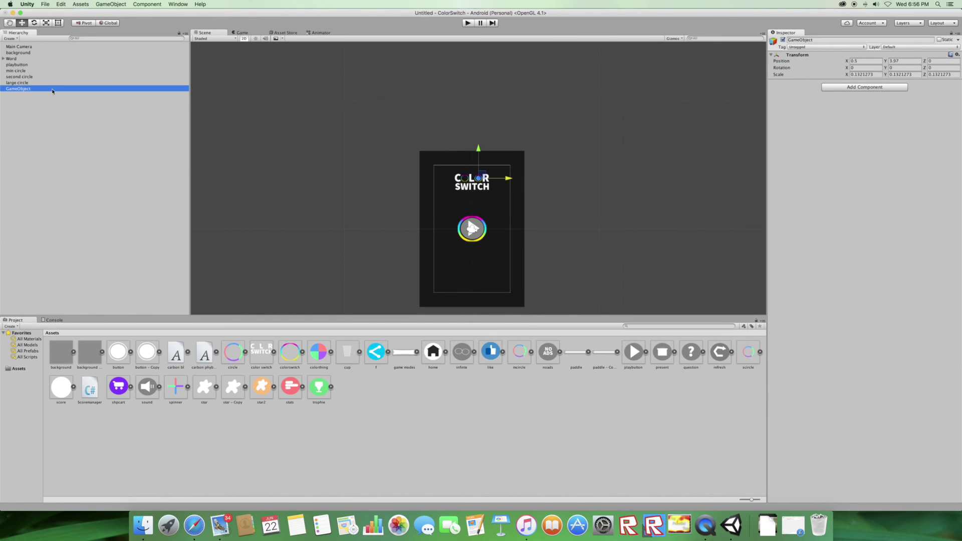
click(815, 40)
text(cir)
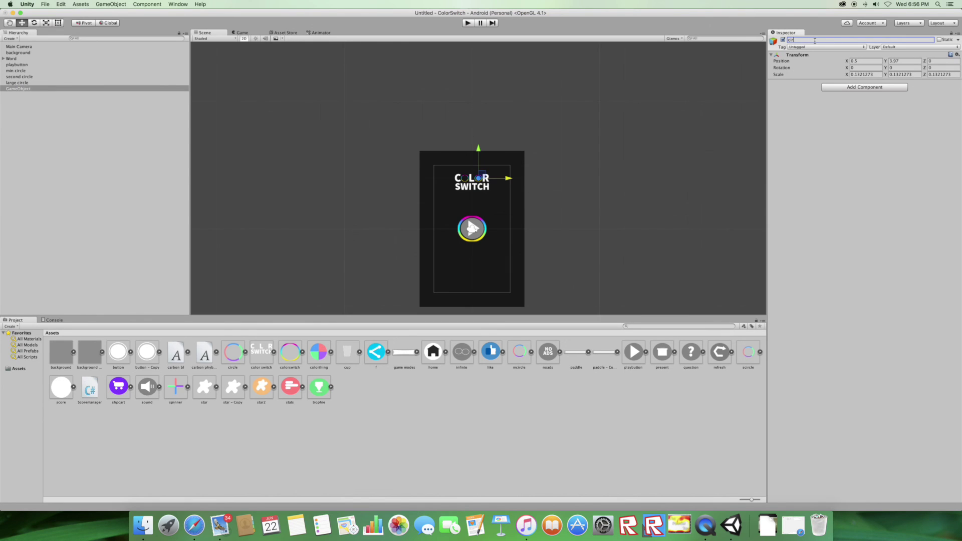
text(cles)
key(Return)
double_click(21, 70)
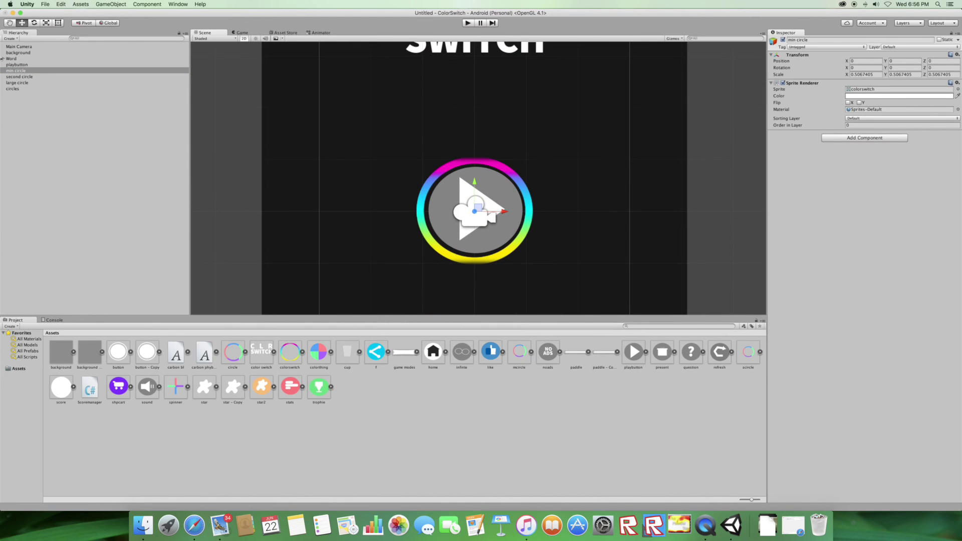
Nest min circle and second circle under the circles object.
drag(34, 72, 25, 93)
click(19, 65)
click(27, 84)
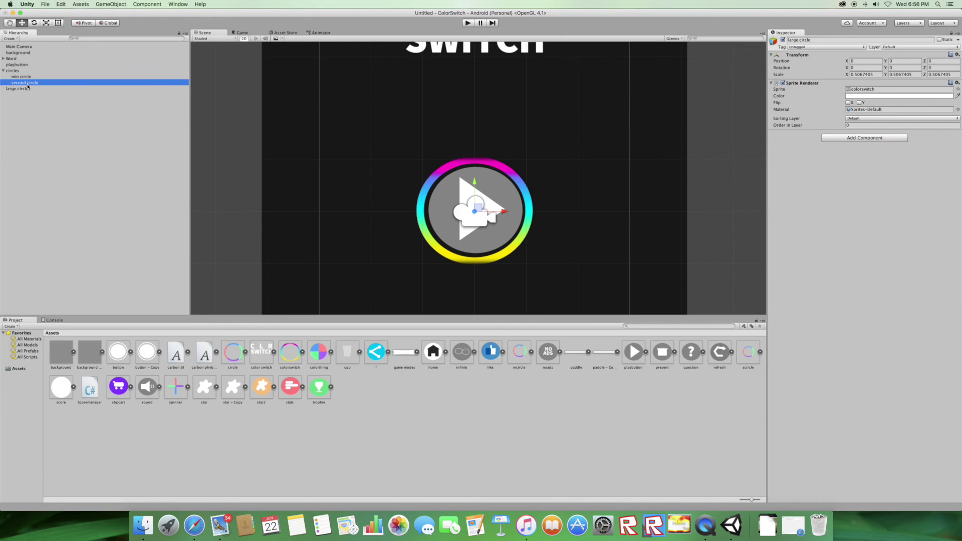
click(20, 88)
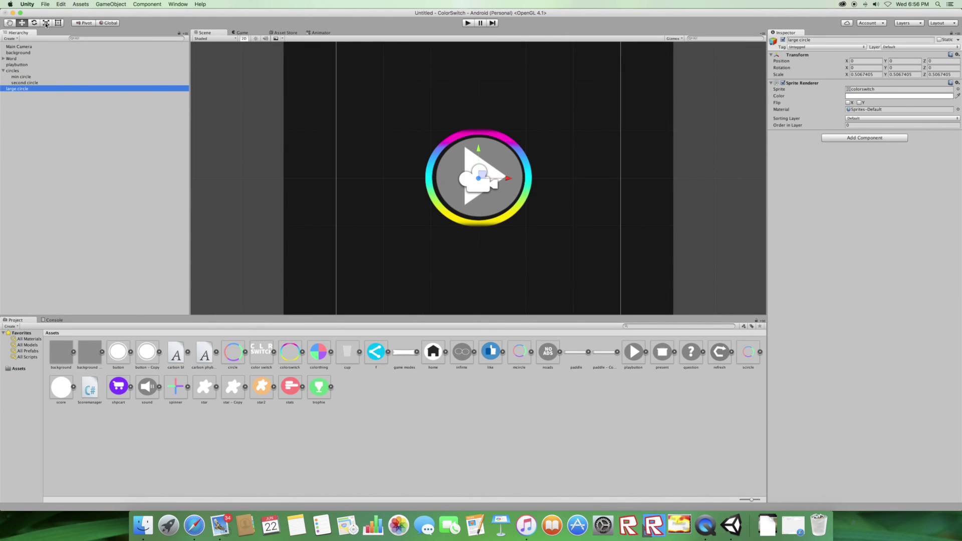
click(20, 82)
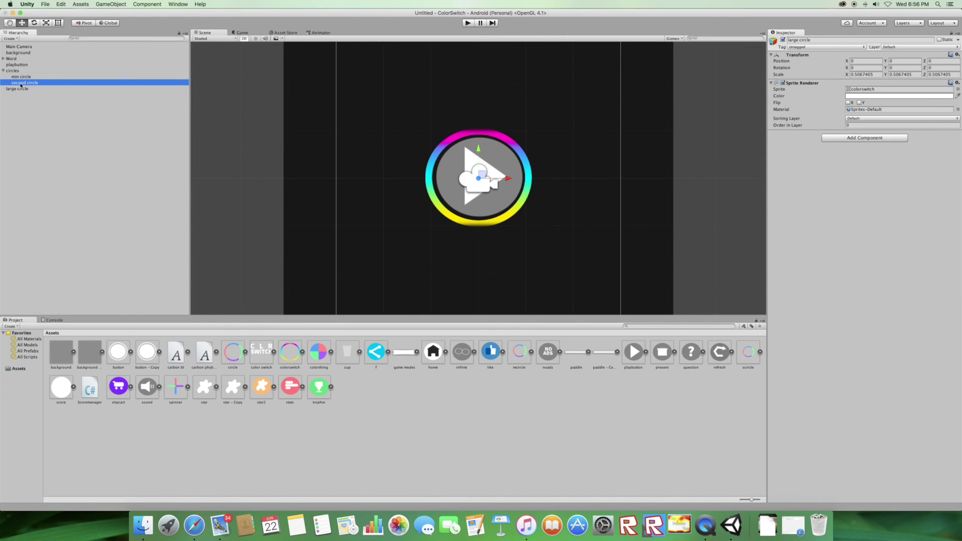
Enlarge second circle and large circle into outer rings and preview in the Game view.
click(51, 25)
drag(472, 176, 491, 179)
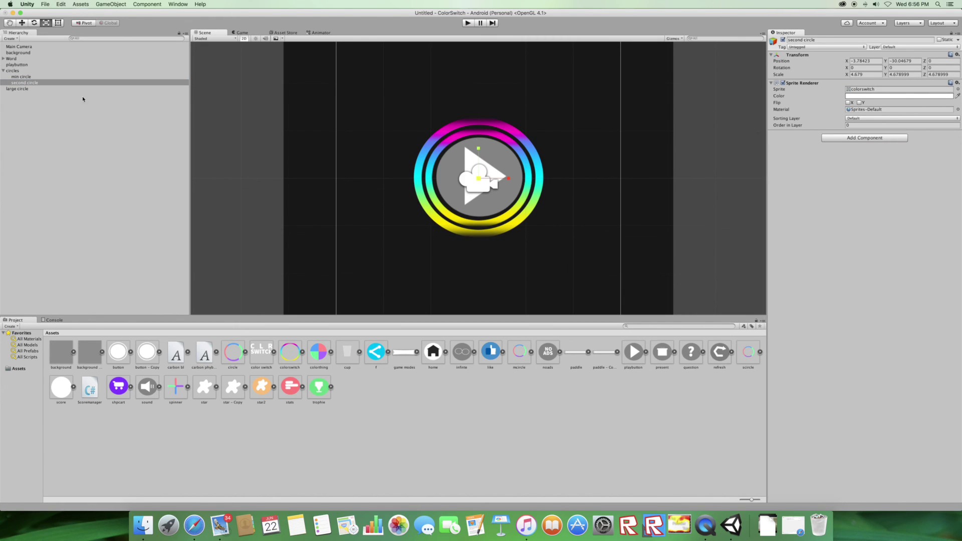
click(52, 90)
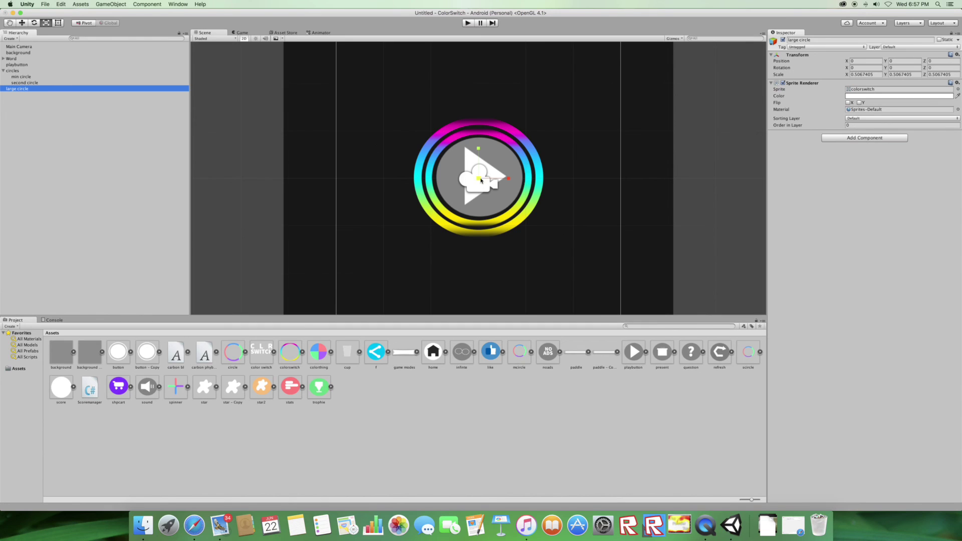
drag(480, 180, 501, 180)
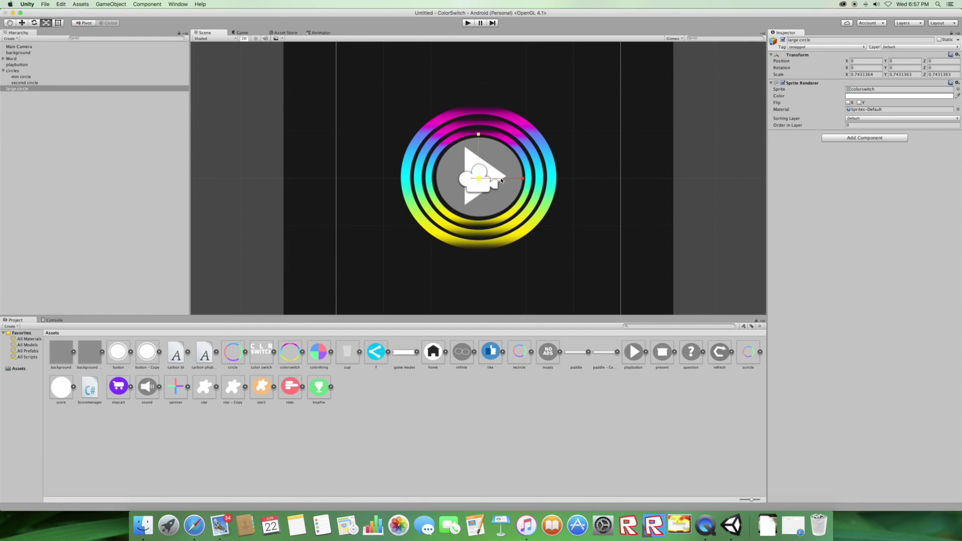
click(236, 32)
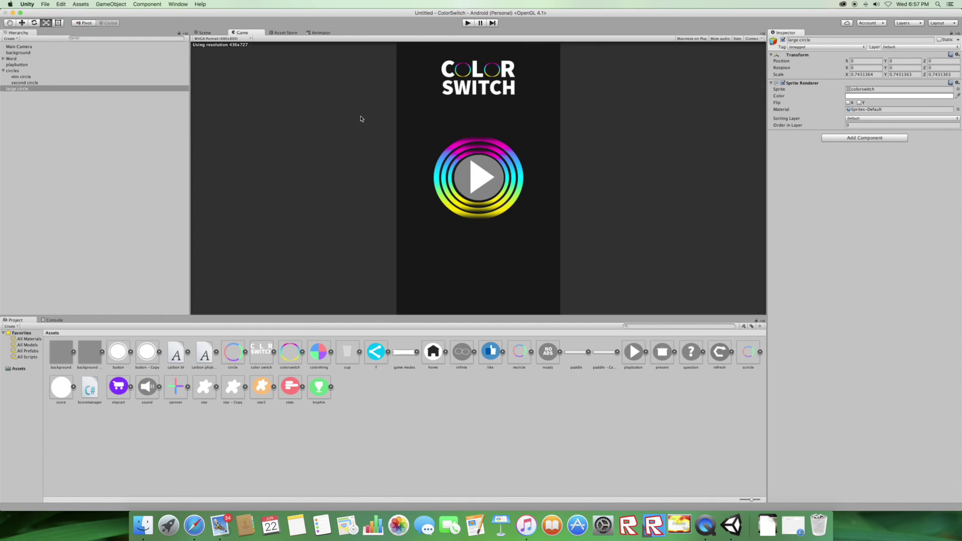
Add the game modes banner at Y -2.83, scaled 0.79 × 0.75, and add a star sprite.
click(4, 71)
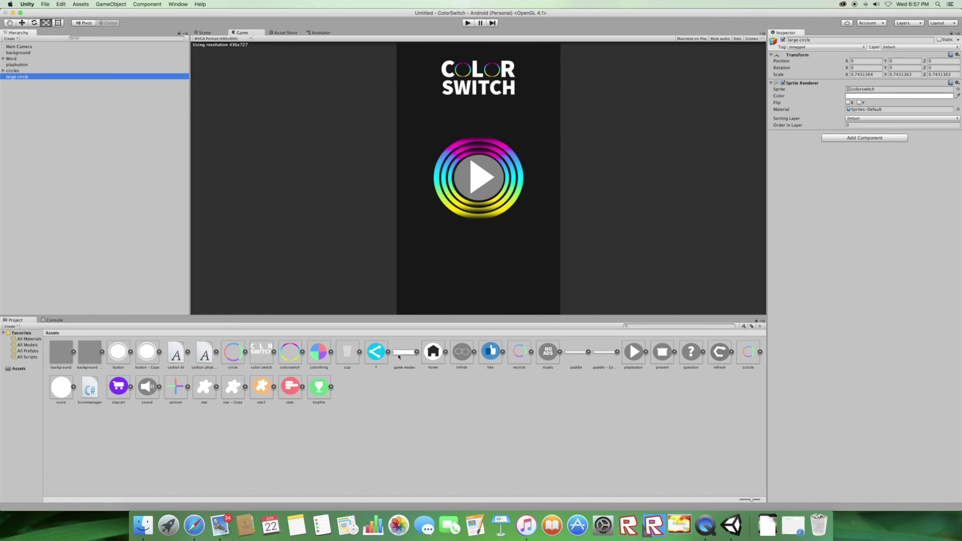
drag(399, 356, 128, 269)
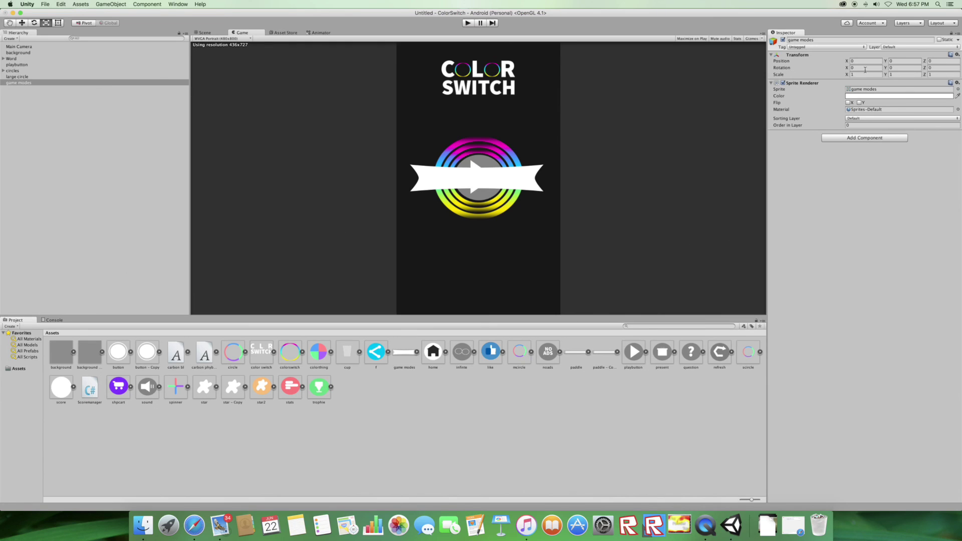
drag(884, 63, 844, 78)
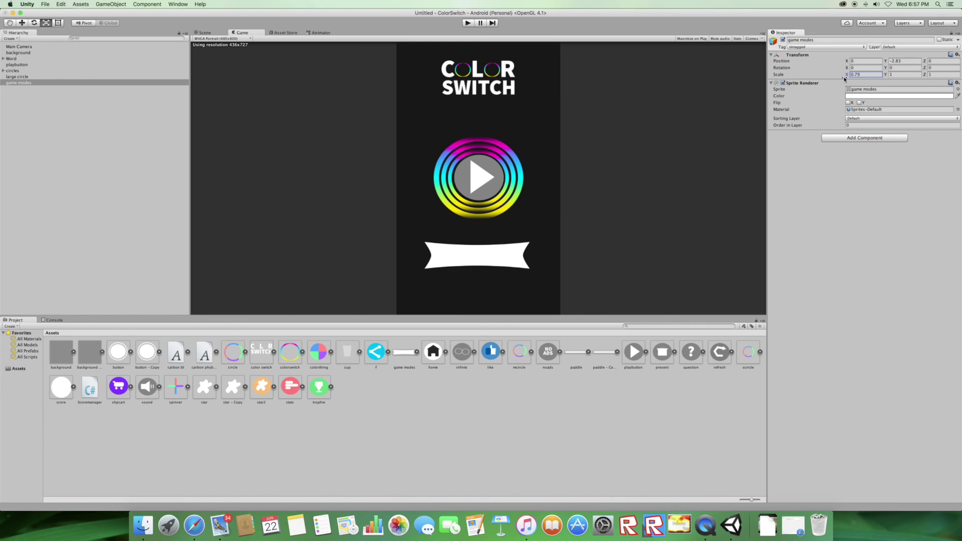
drag(885, 74, 884, 81)
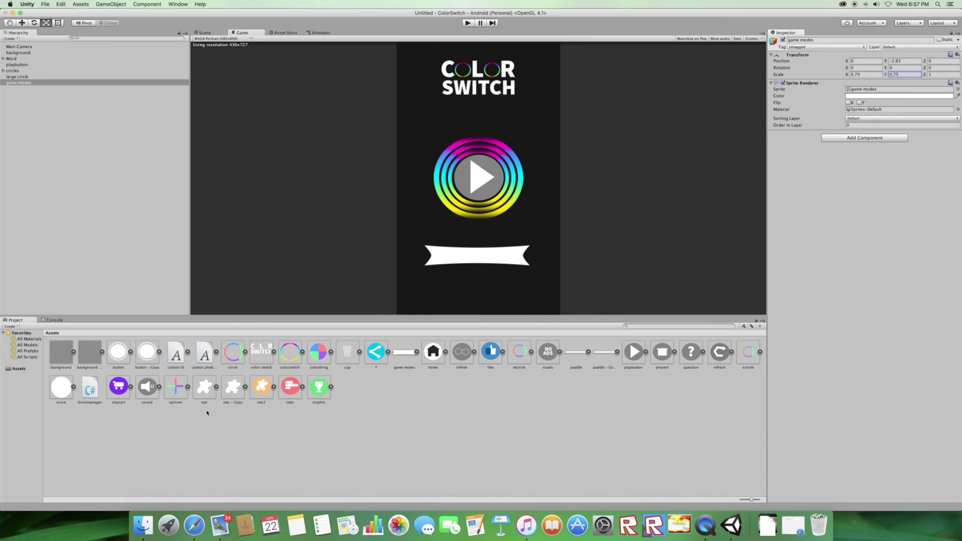
drag(211, 393, 137, 204)
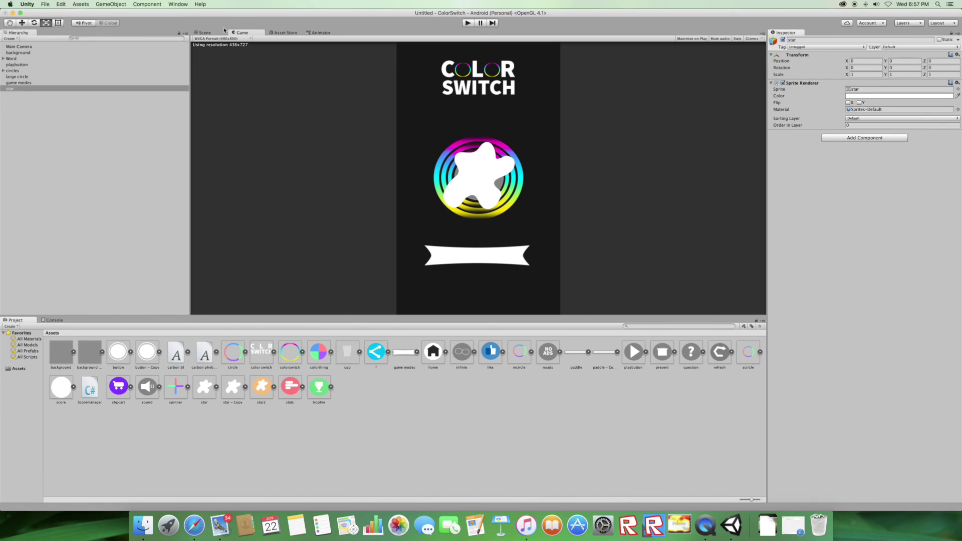
click(204, 32)
Shrink the star to 0.182 and place it at the banner's right end.
drag(476, 175, 438, 166)
click(20, 23)
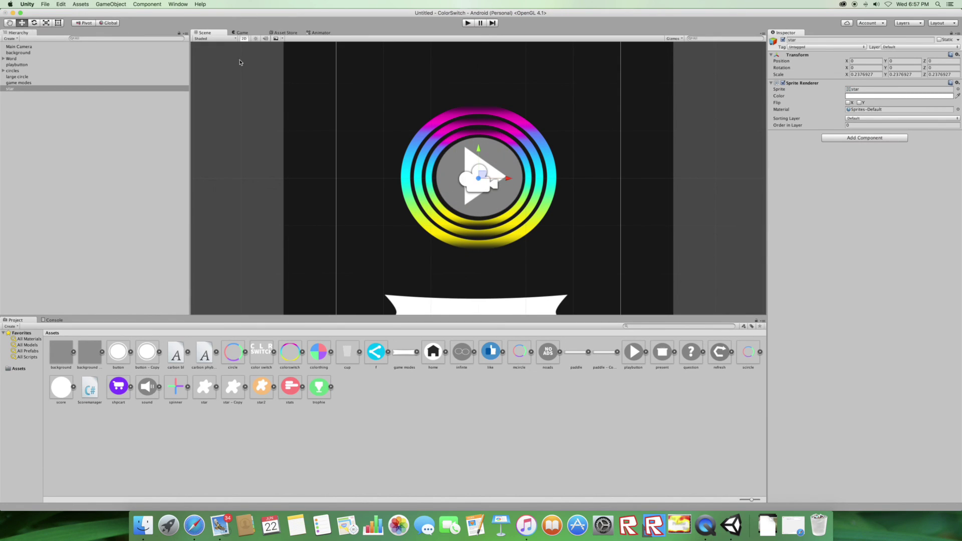
drag(478, 151, 478, 228)
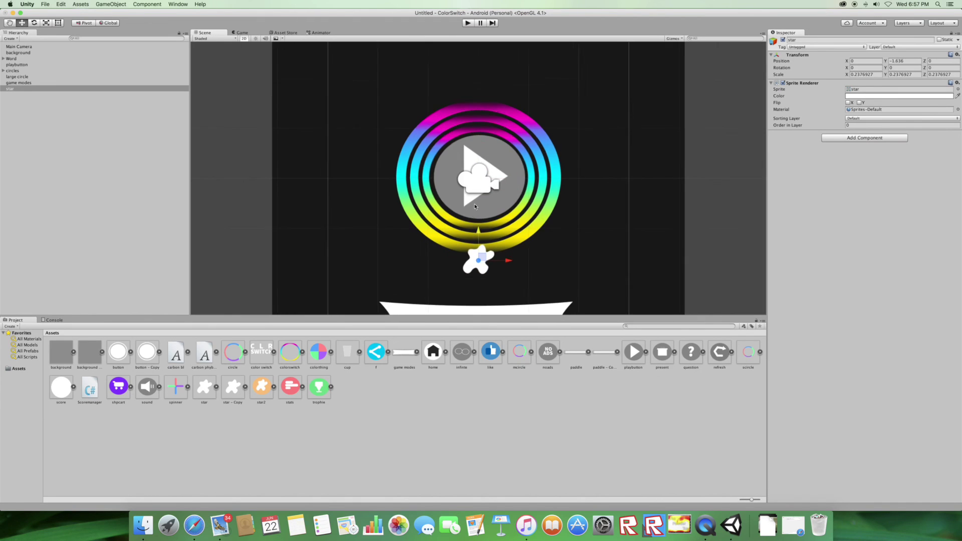
scroll(473, 203, down, 3)
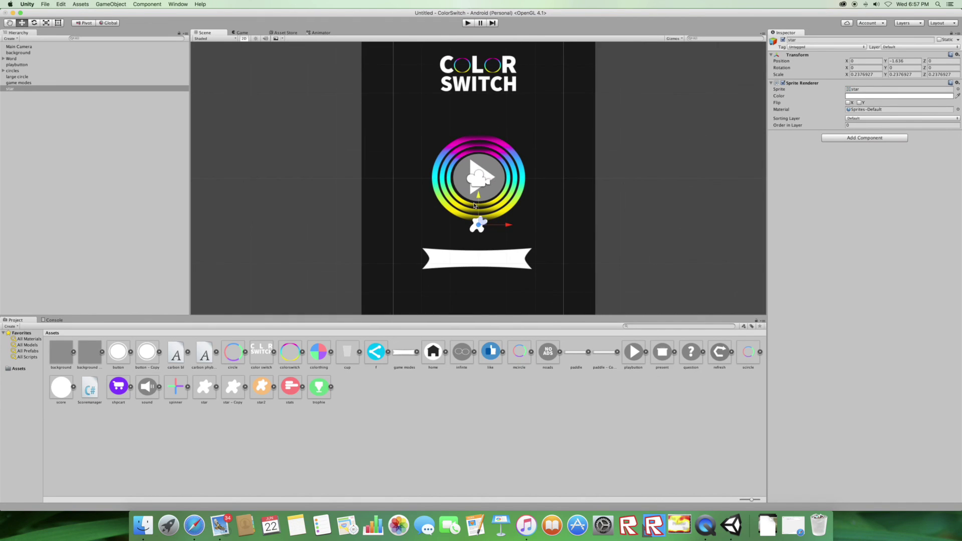
click(45, 23)
drag(479, 226, 470, 230)
click(22, 23)
drag(478, 197, 480, 232)
drag(508, 260, 576, 262)
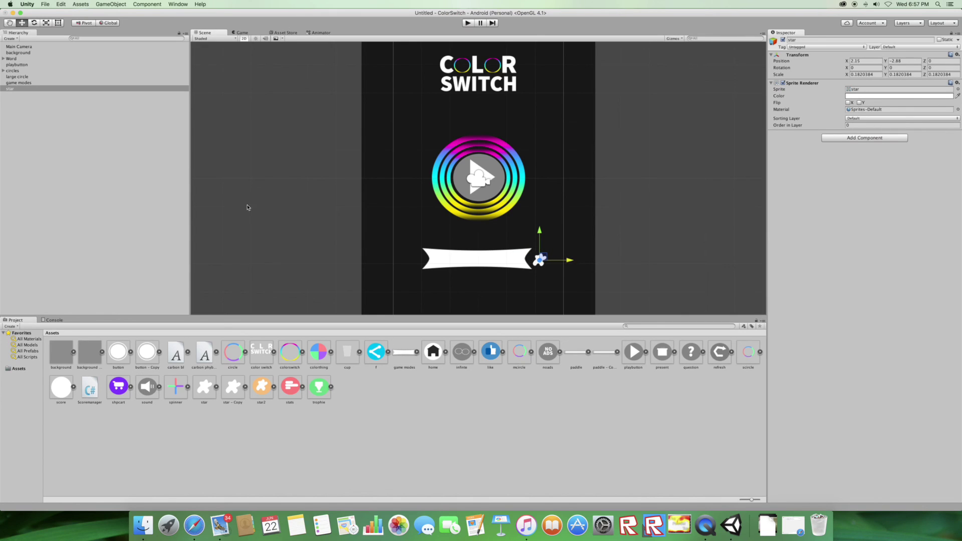
Duplicate the star and place star (1) at the banner's left end.
right_click(5, 90)
click(20, 116)
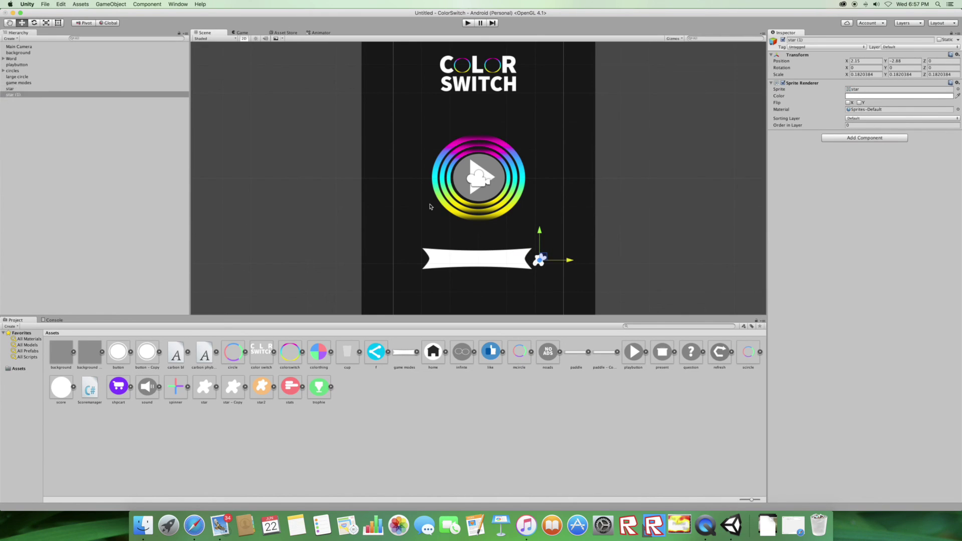
drag(568, 261, 436, 262)
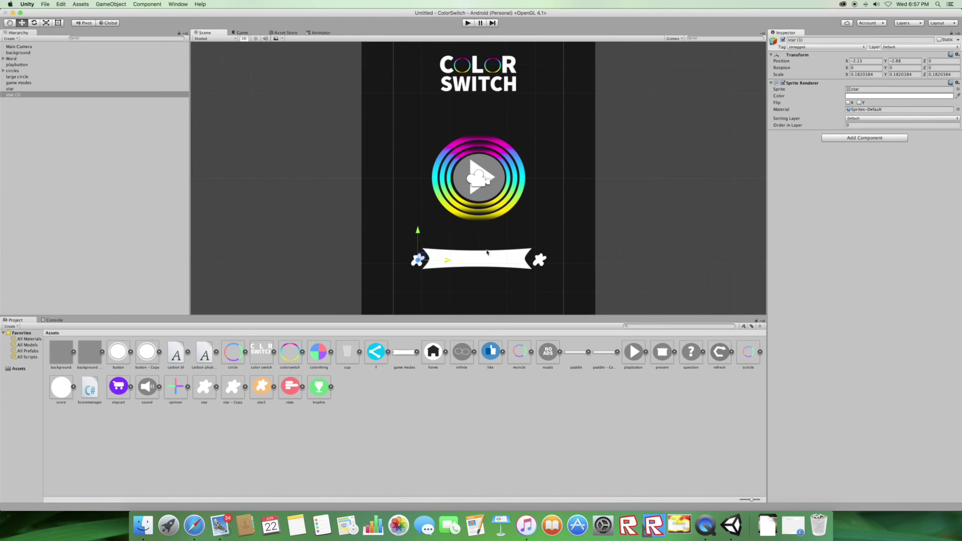
click(509, 259)
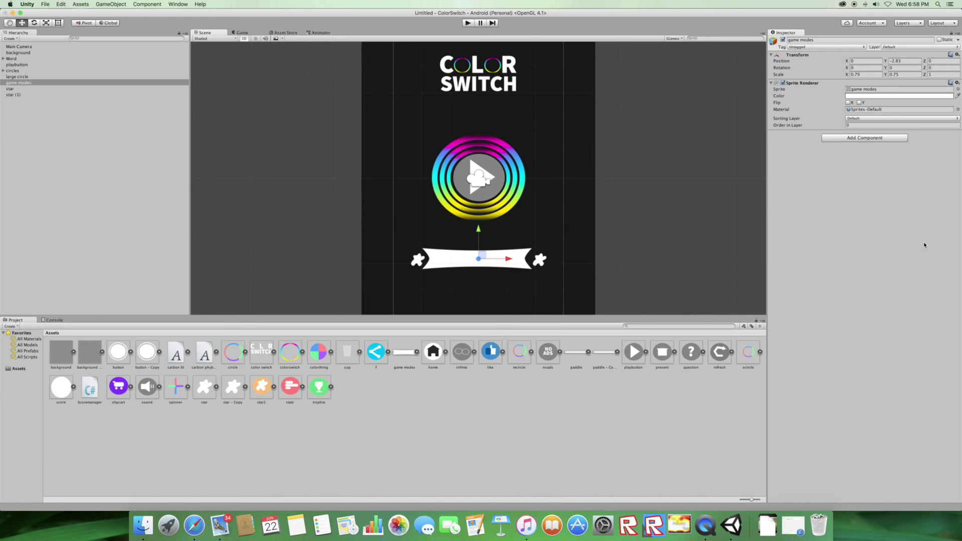
Tint the game modes banner's Sprite Renderer colour a medium blue, checking it in the Game view.
click(886, 94)
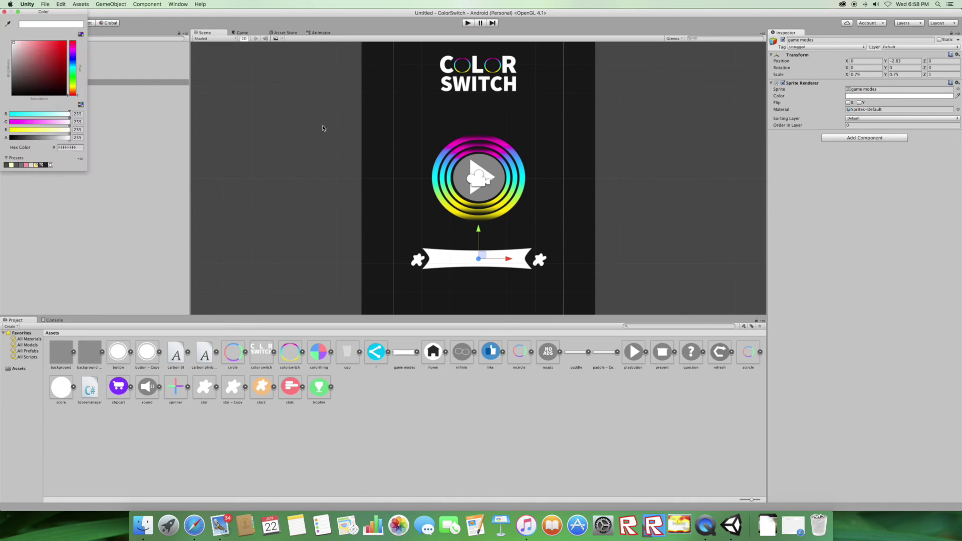
drag(58, 55, 62, 61)
click(239, 33)
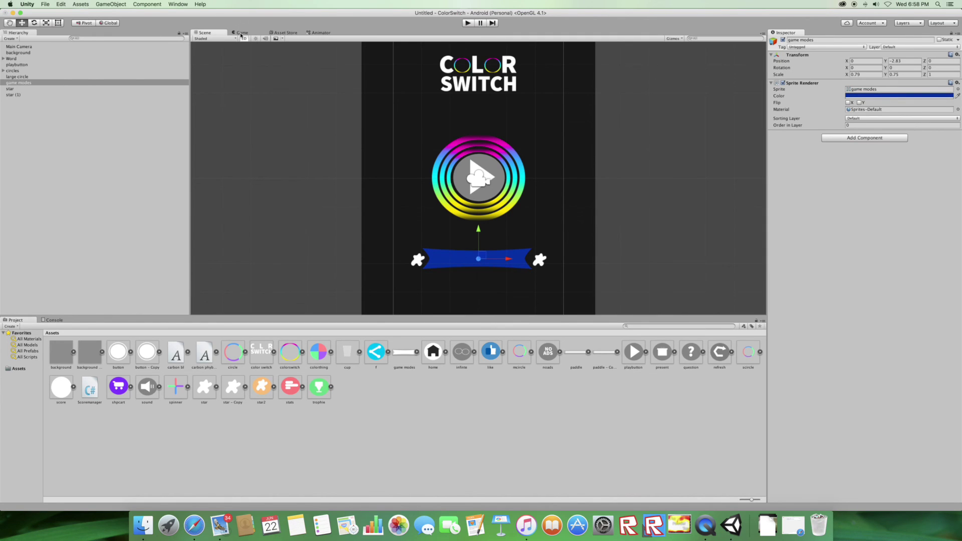
click(901, 94)
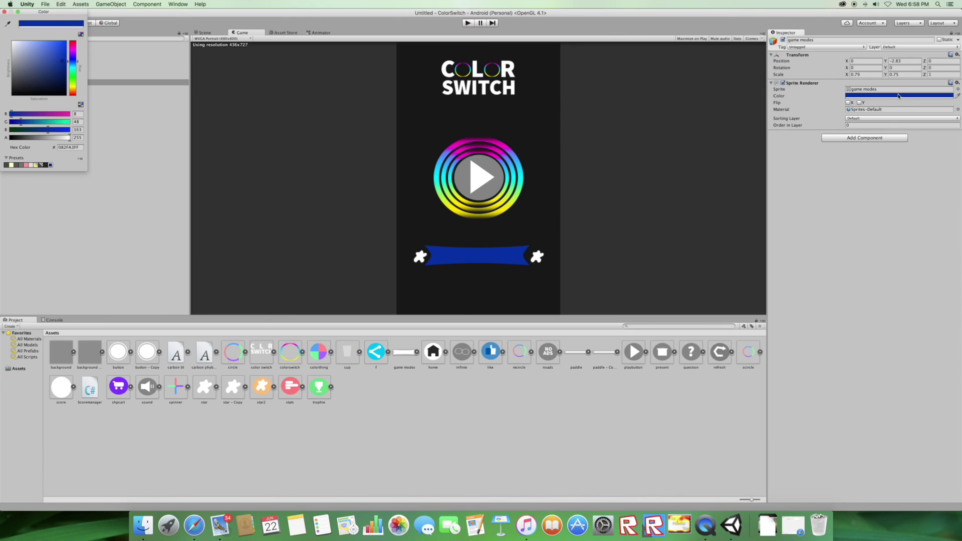
click(55, 69)
mouse_move(55, 69)
mouse_down()
mouse_move(54, 56)
mouse_move(75, 63)
mouse_up()
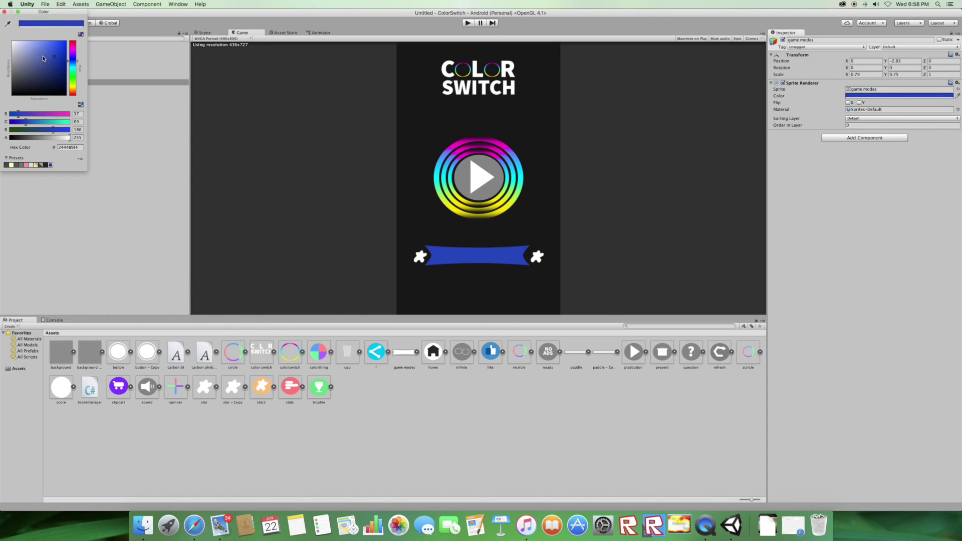
drag(43, 58, 51, 53)
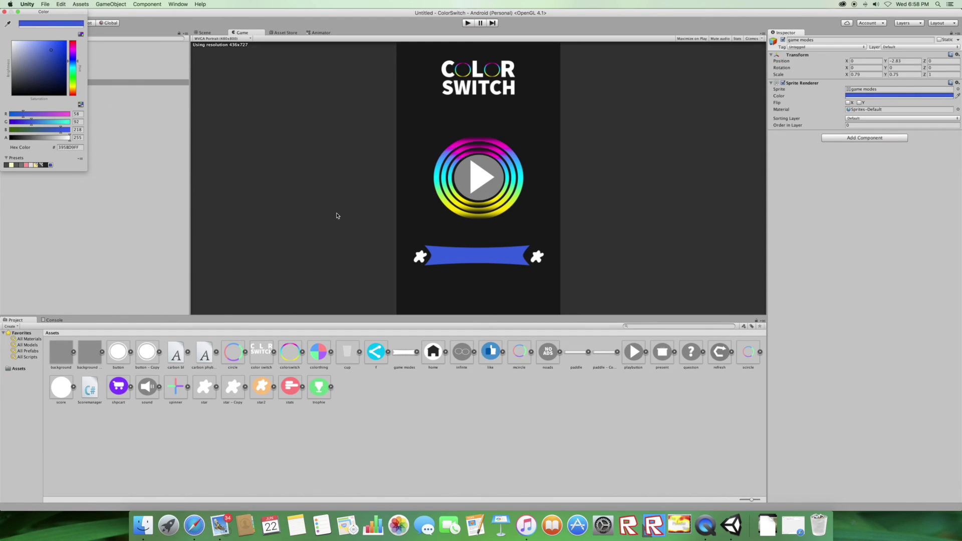
click(120, 206)
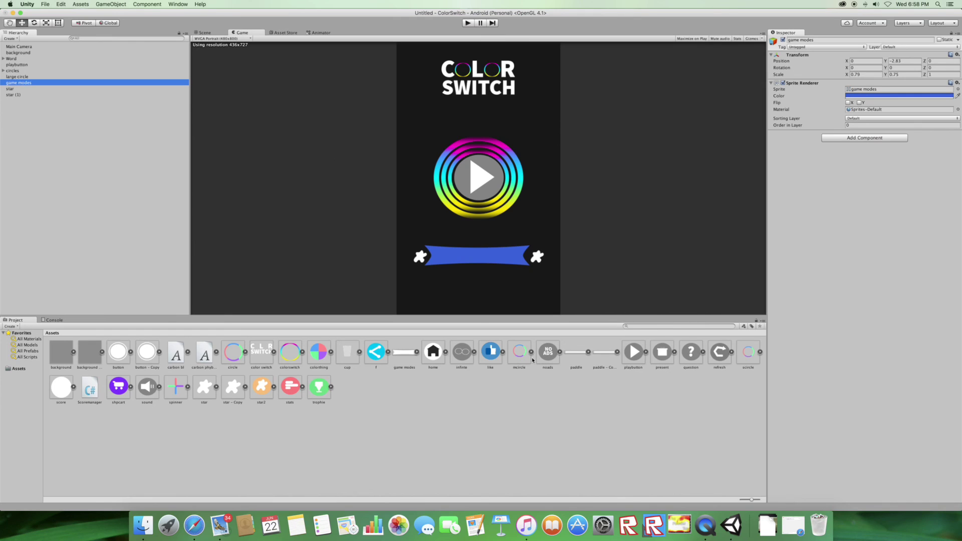
Add the trophie, stats, star2, shpcart and like sprites to the scene.
drag(322, 394, 115, 247)
drag(294, 387, 153, 267)
drag(259, 382, 90, 231)
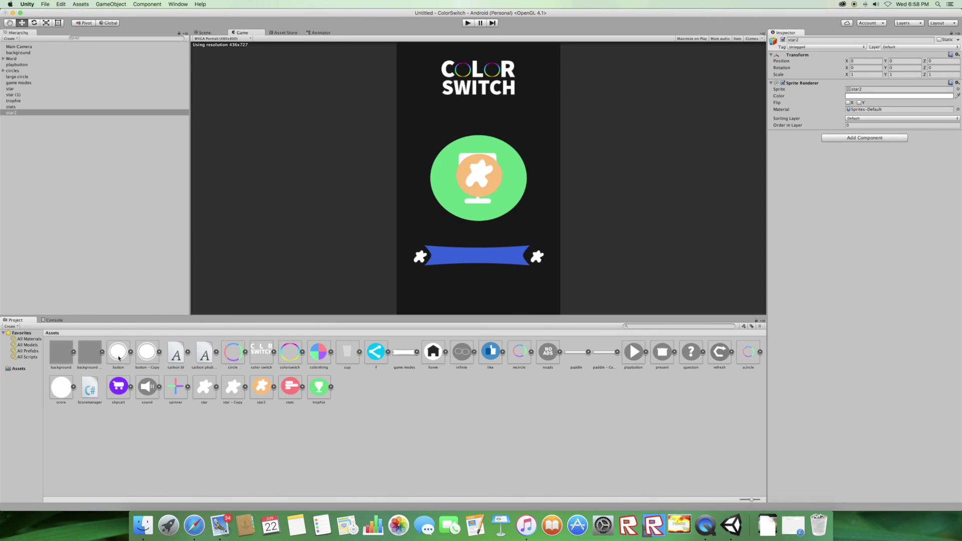
drag(119, 387, 69, 248)
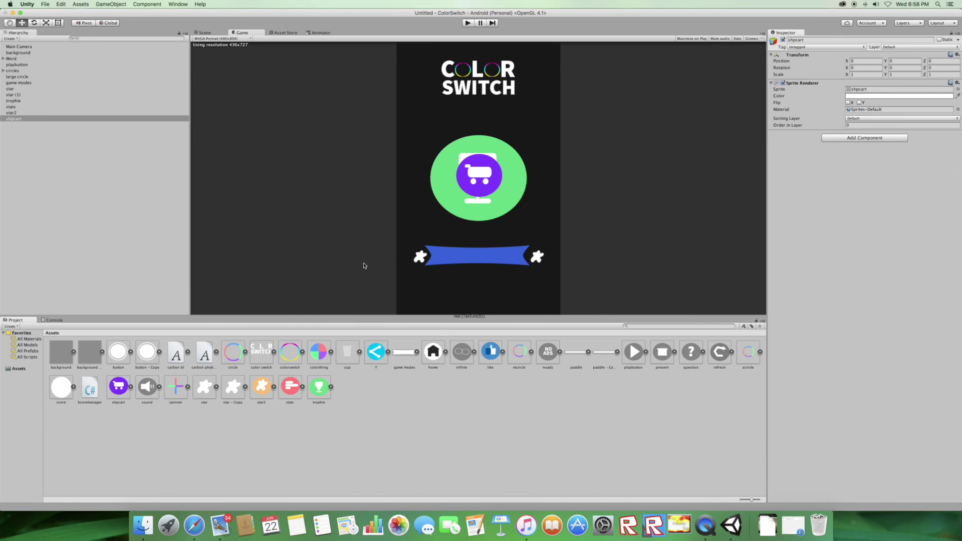
drag(364, 265, 140, 222)
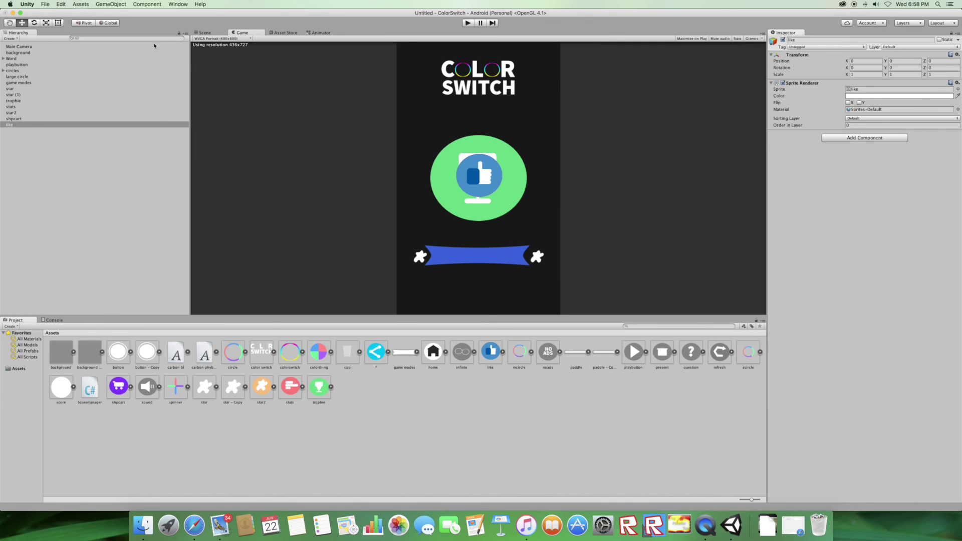
Move the like icon below the banner and to the right, shrinking it to about half size.
click(205, 33)
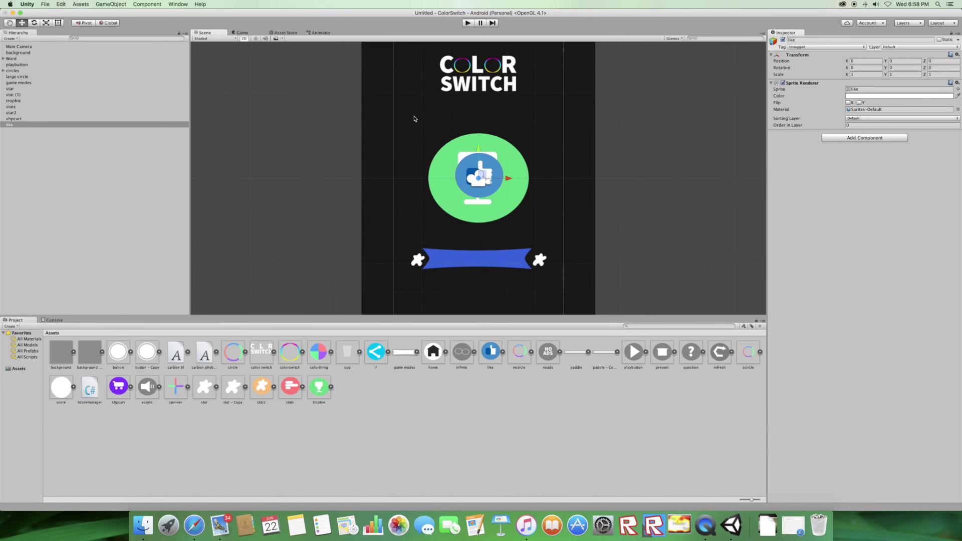
drag(481, 153, 476, 239)
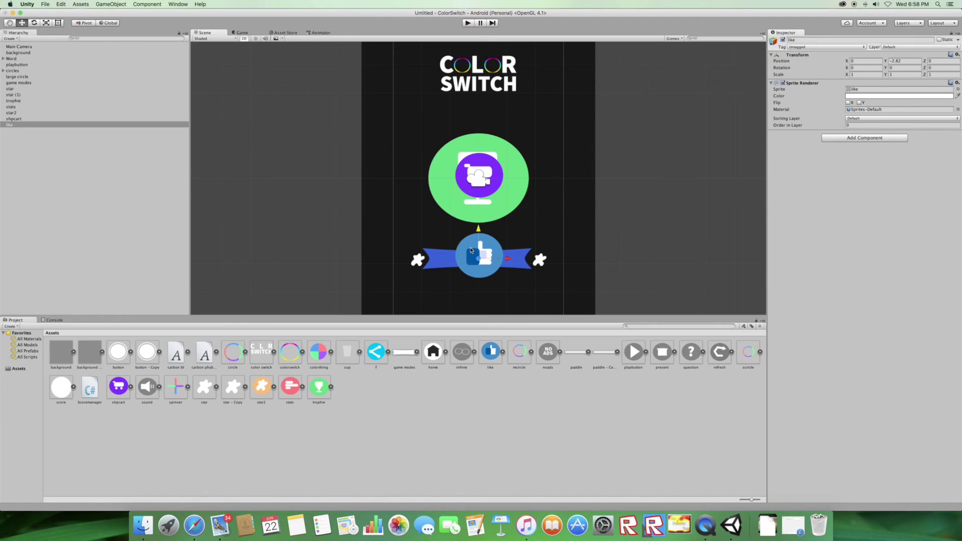
drag(478, 235, 479, 279)
drag(512, 307, 555, 307)
click(46, 23)
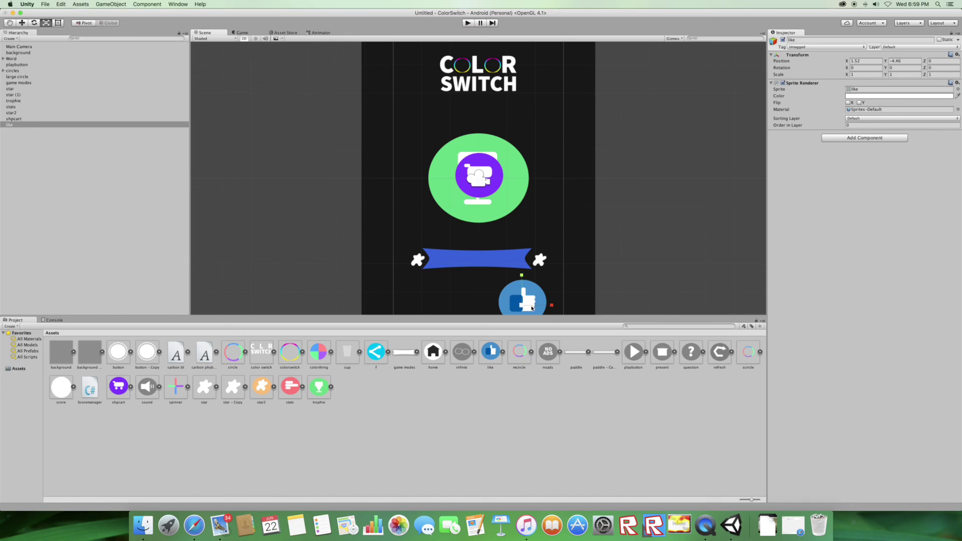
drag(522, 303, 498, 314)
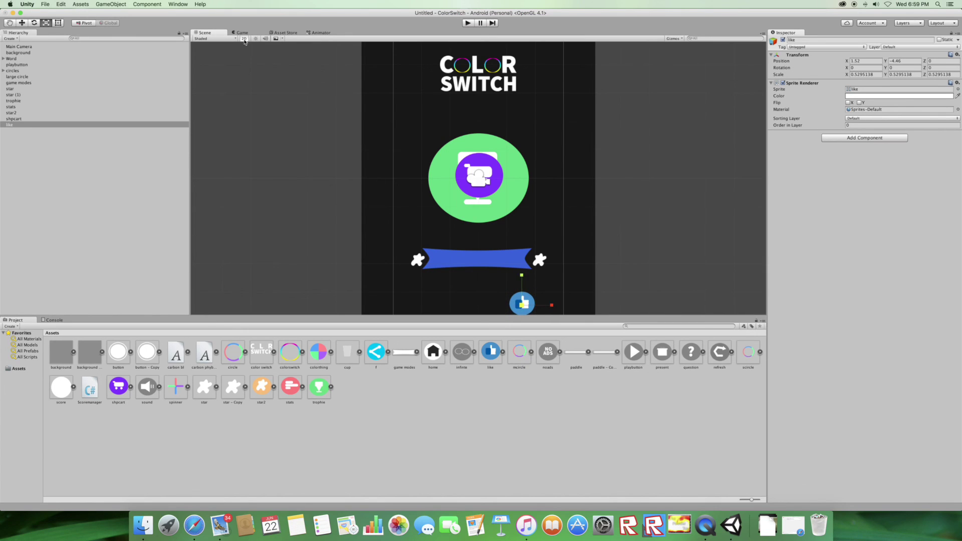
Fine-tune the like icon's size and lower-right position, then select shpcart for scaling.
click(241, 33)
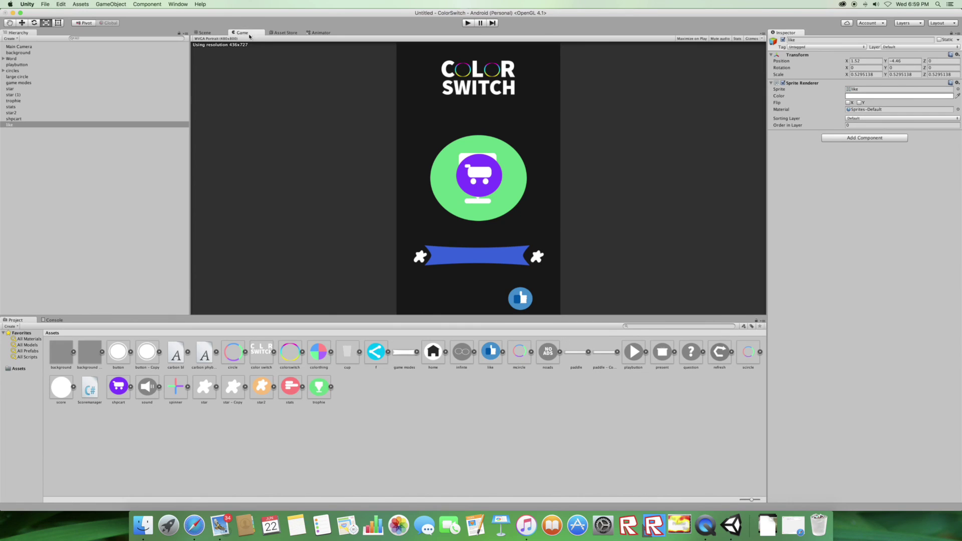
click(209, 33)
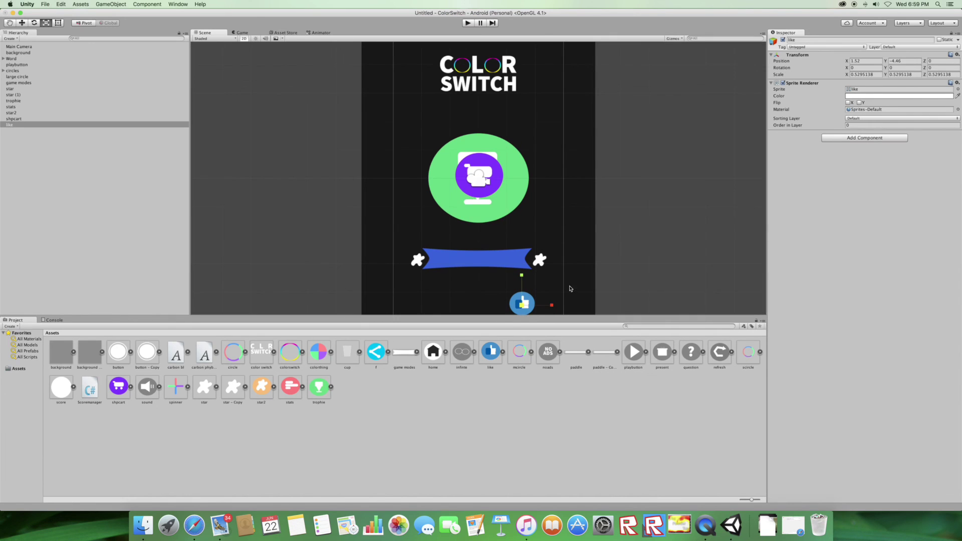
drag(523, 306, 528, 302)
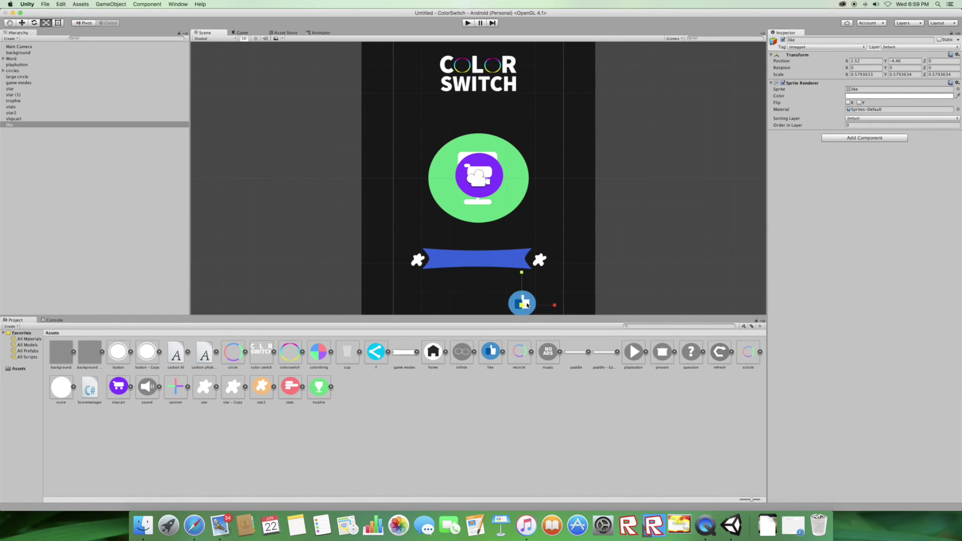
click(22, 23)
drag(523, 275, 525, 268)
click(259, 34)
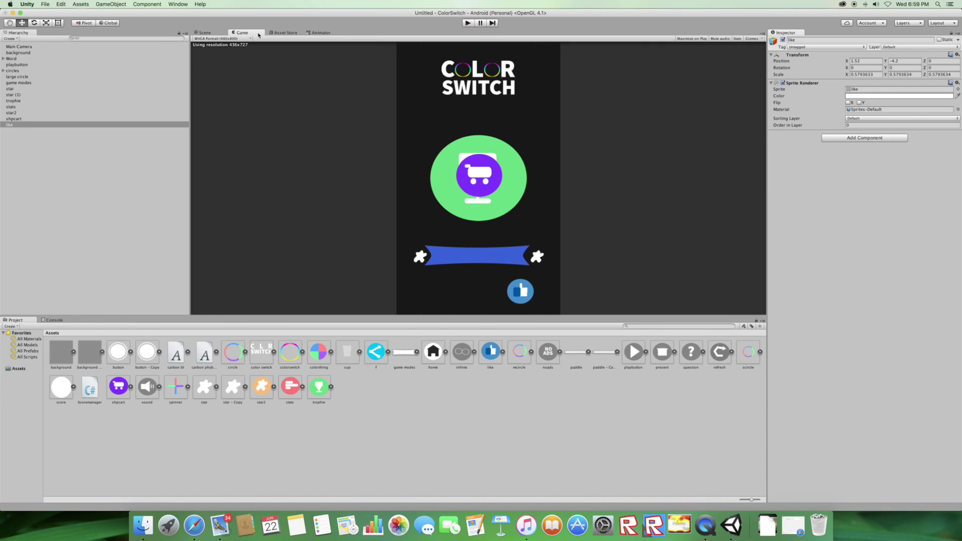
click(211, 33)
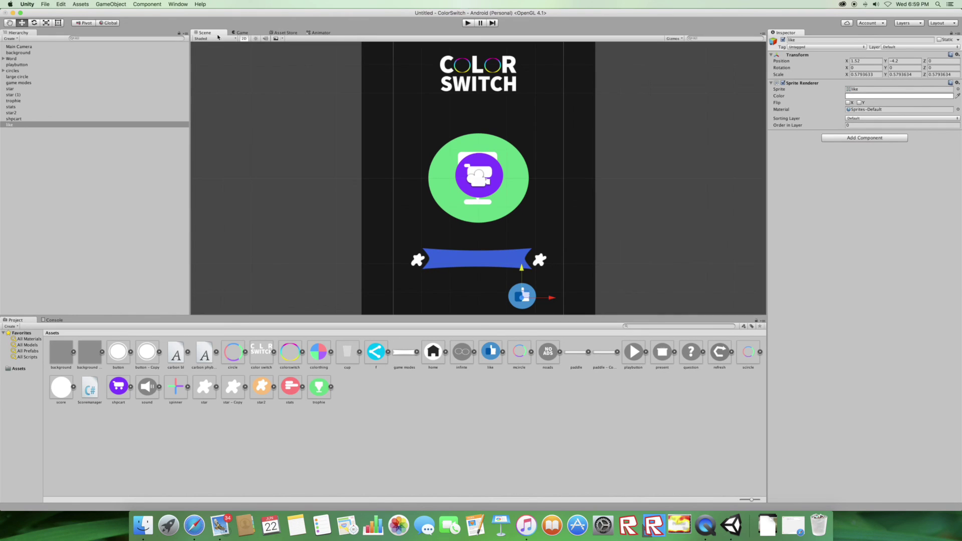
drag(551, 297, 535, 271)
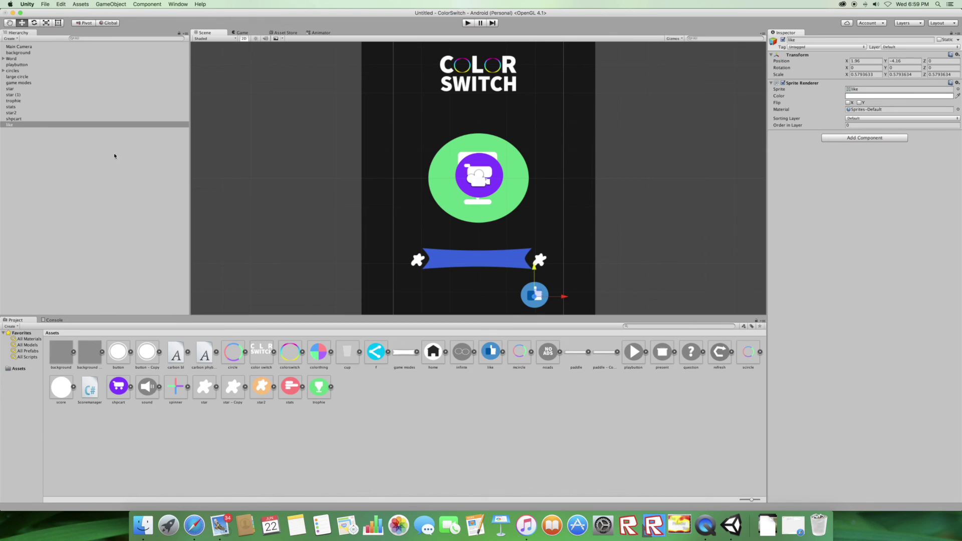
click(14, 119)
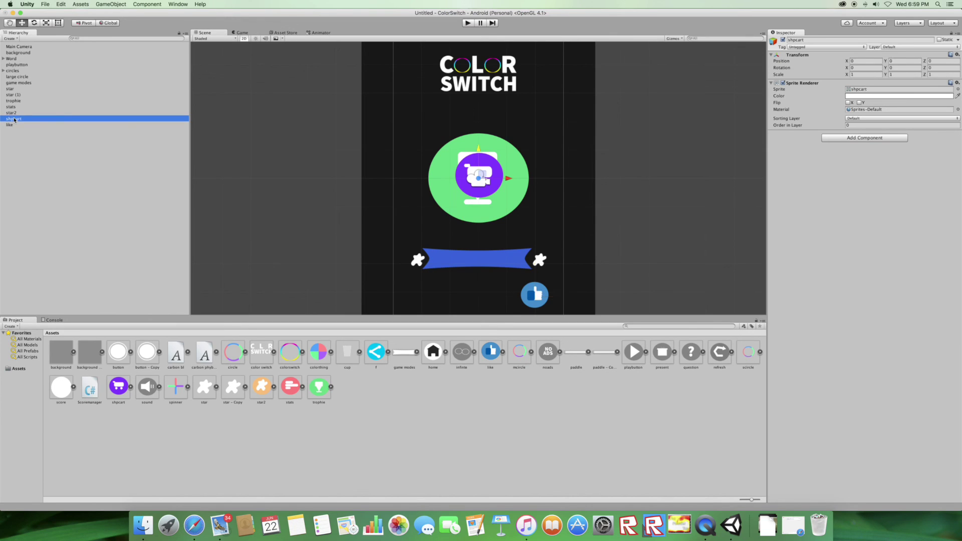
click(46, 23)
Shrink the shopping-cart icon with the Scale tool.
drag(476, 189, 530, 299)
click(21, 22)
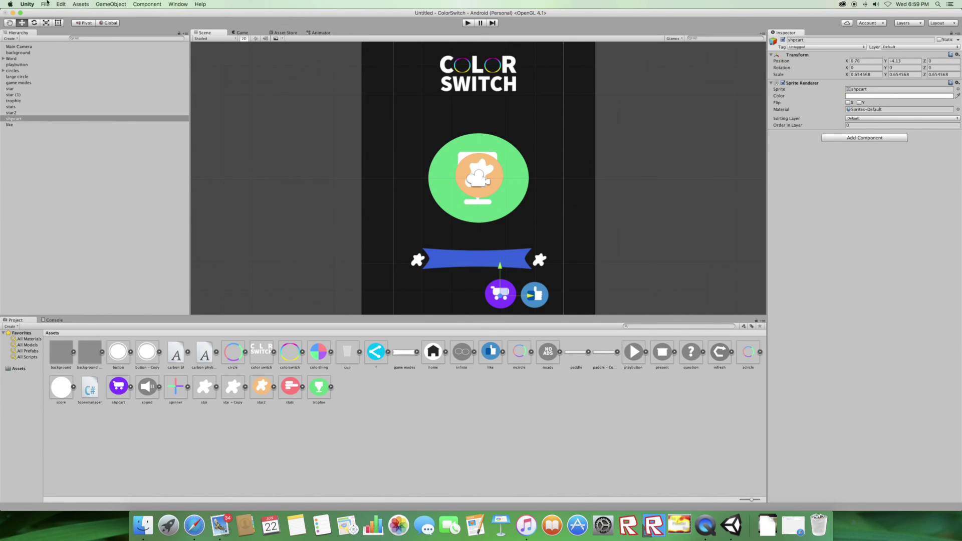
click(45, 23)
drag(500, 299, 490, 297)
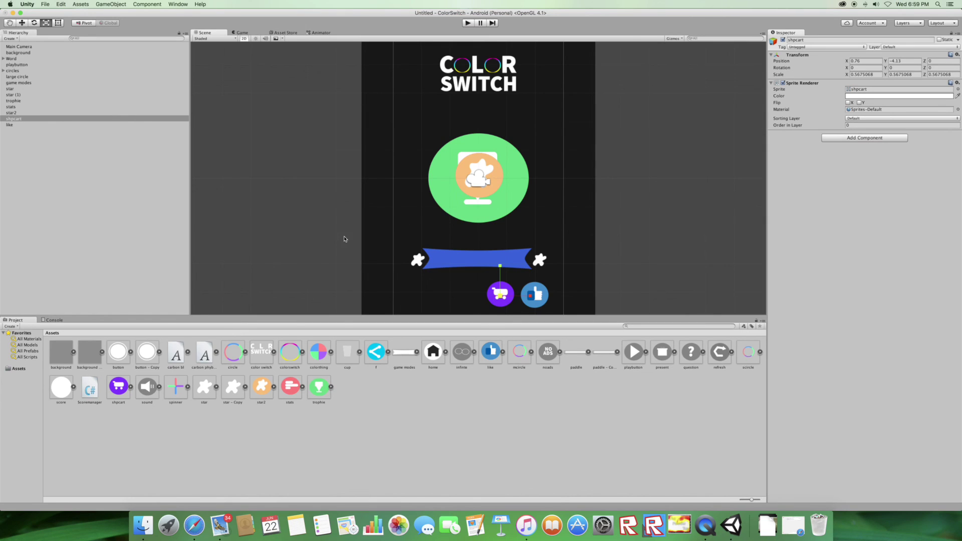
Select and frame star2, shrinking it to about 0.6 scale.
click(30, 113)
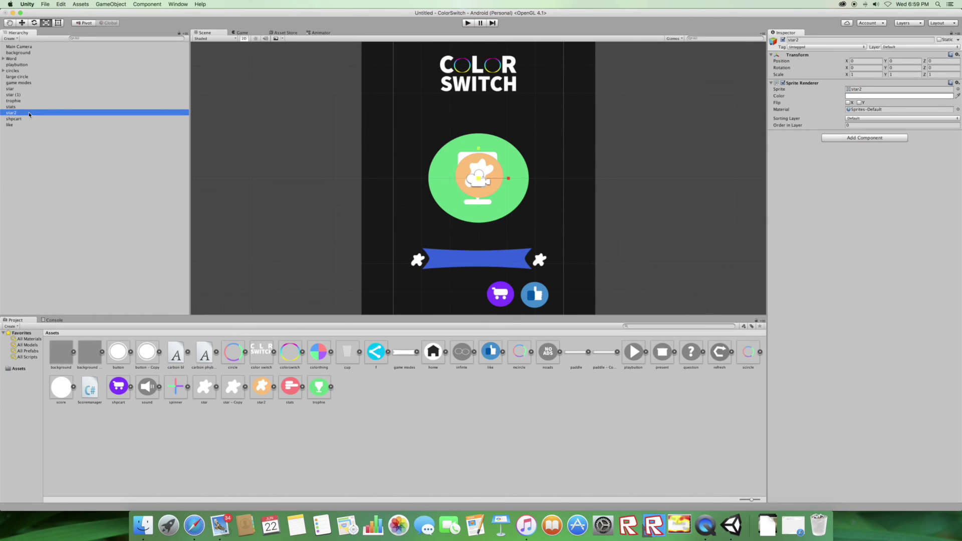
key(f)
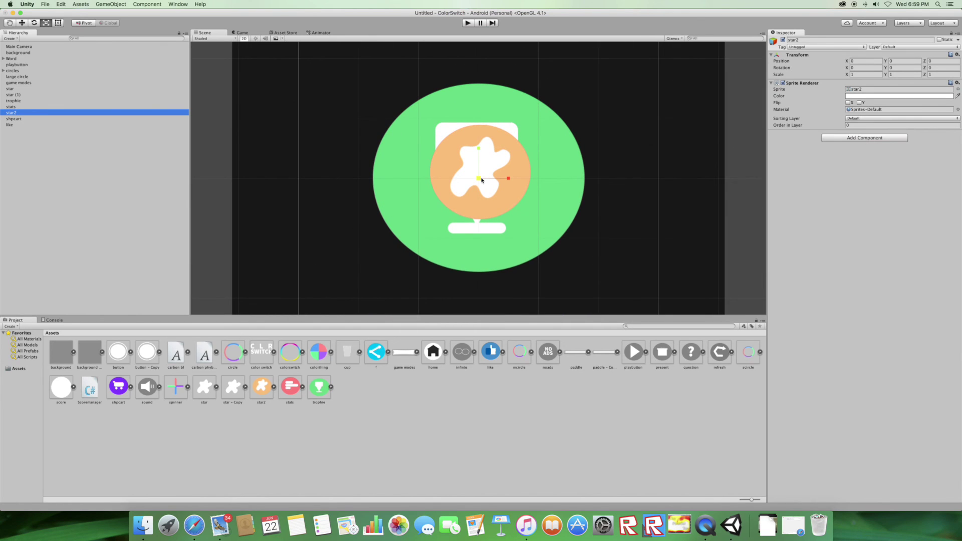
drag(482, 181, 419, 164)
scroll(419, 164, down, 3)
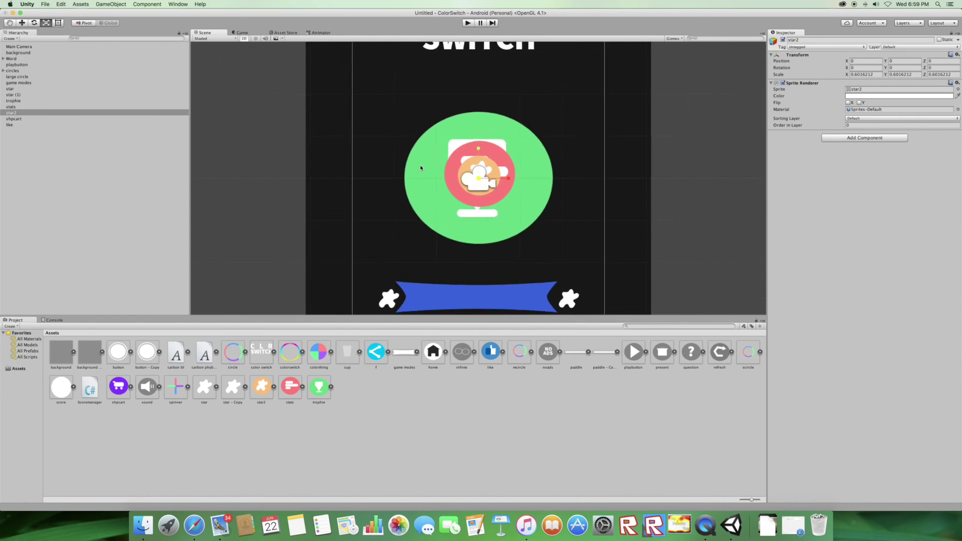
scroll(419, 167, down, 3)
Move star2 into the icon row beside the cart and fine-tune its scale to about 0.57.
key(w)
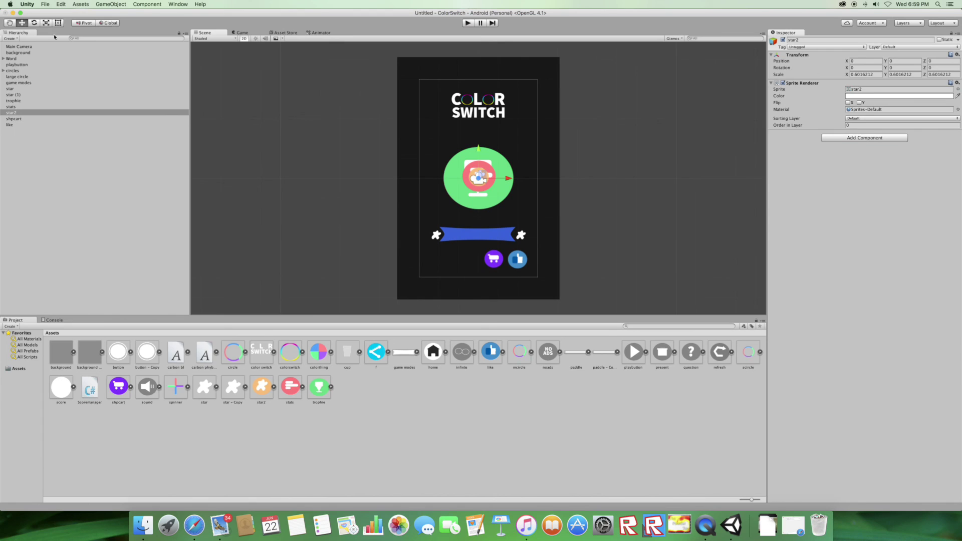
drag(479, 151, 477, 231)
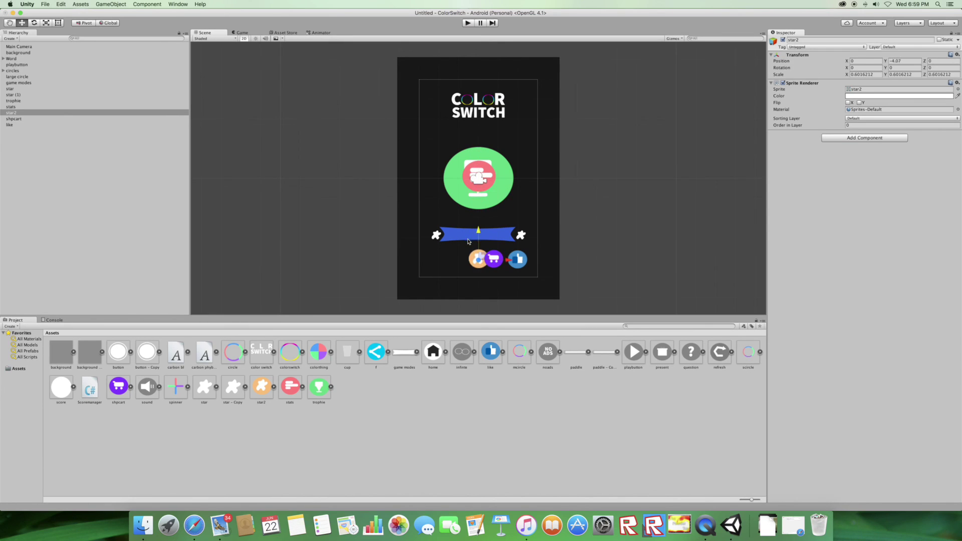
drag(506, 266, 496, 265)
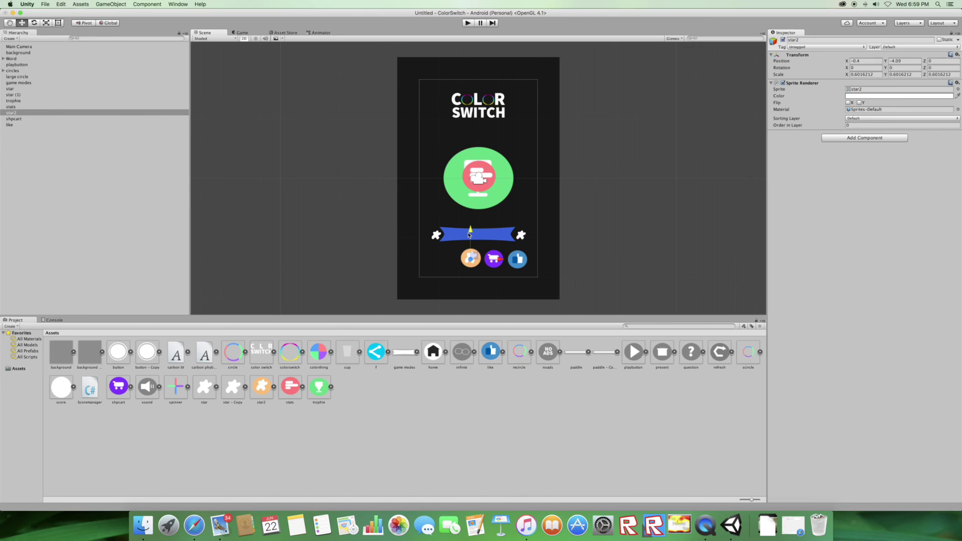
click(46, 23)
drag(469, 258, 463, 260)
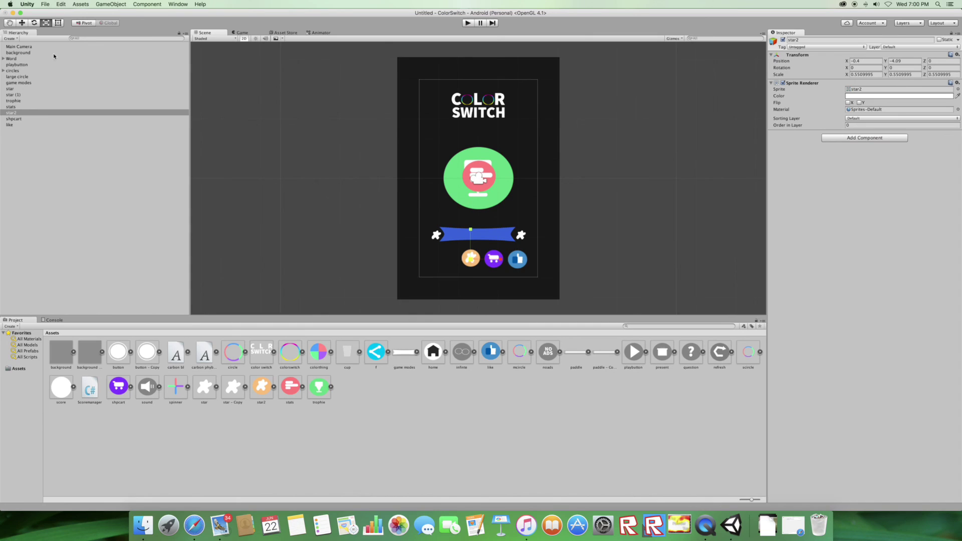
click(234, 32)
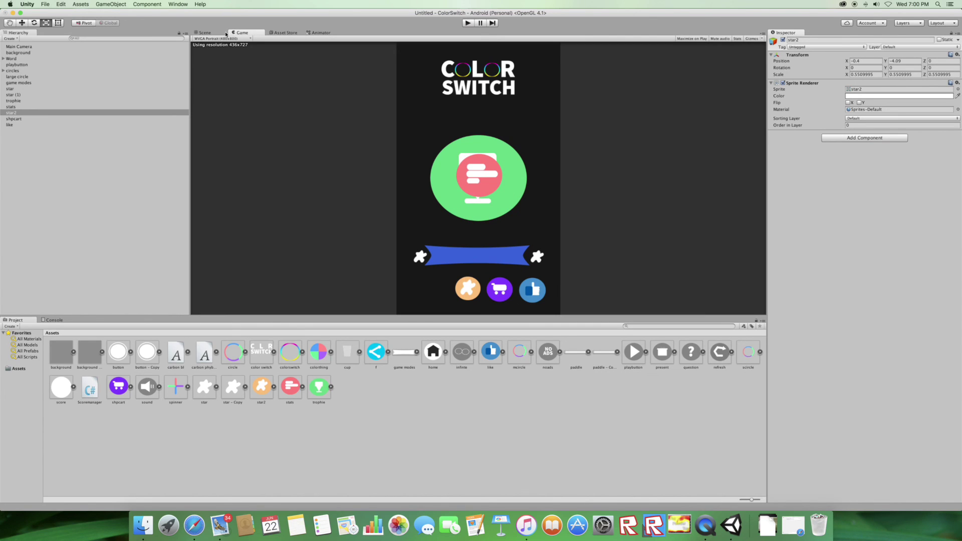
click(220, 33)
drag(470, 261, 472, 261)
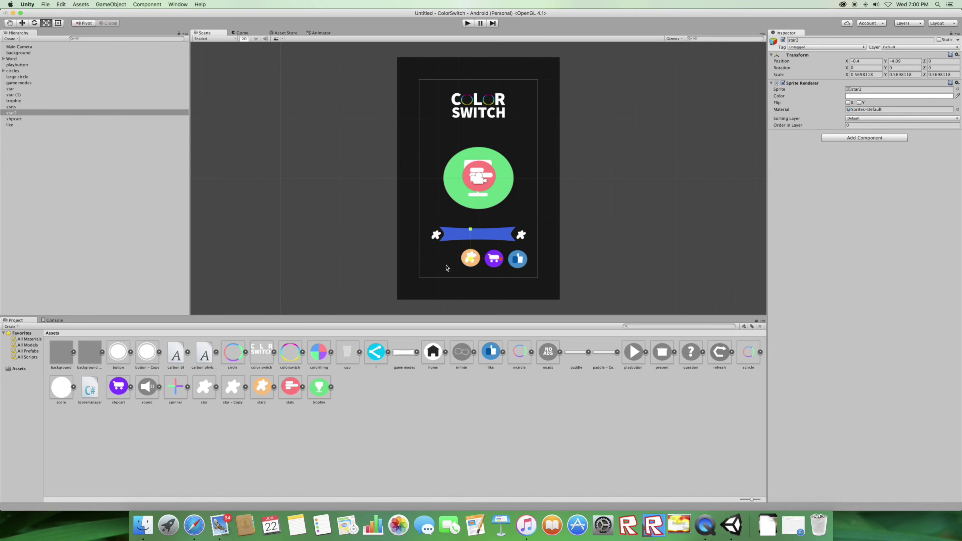
double_click(45, 107)
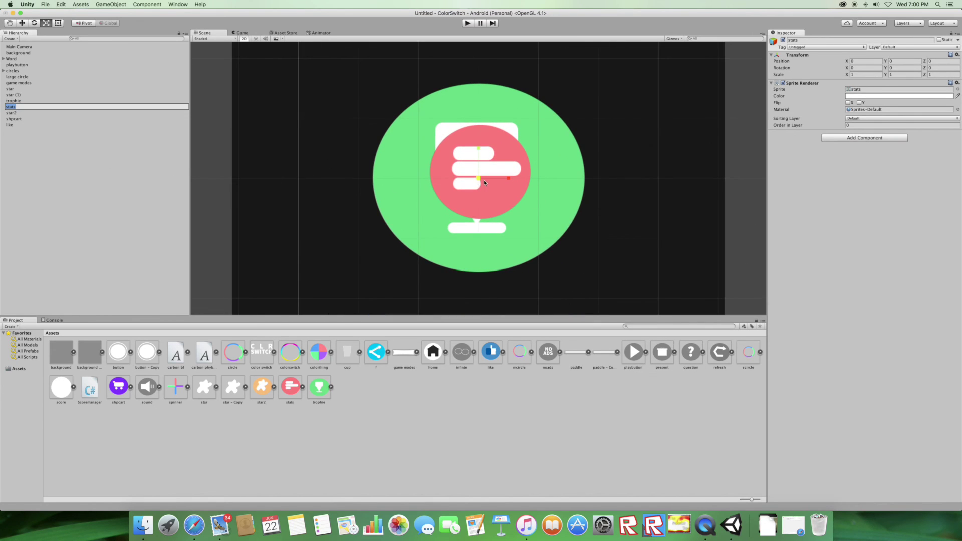
Shrink the stats icon to about half size and move it into the bottom row.
drag(484, 183, 458, 187)
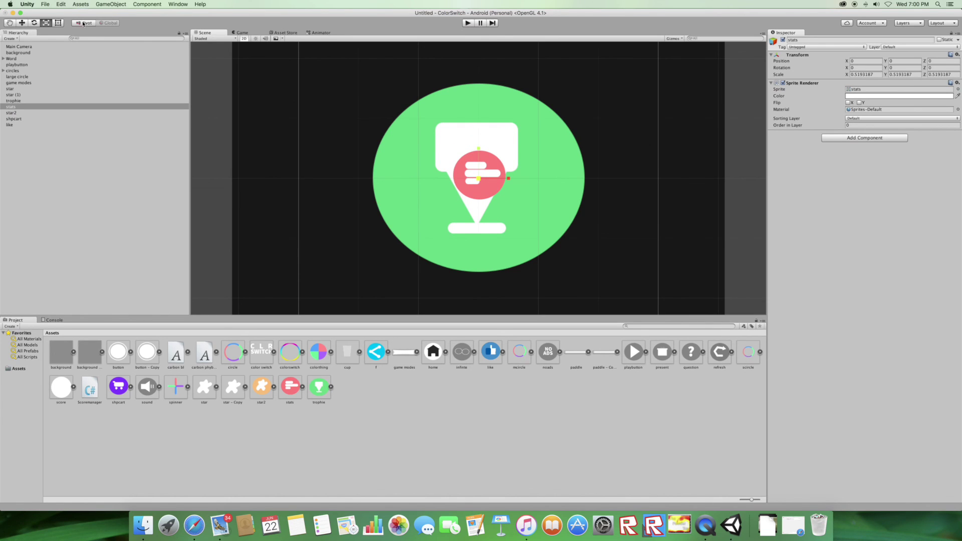
click(26, 24)
scroll(362, 137, down, 5)
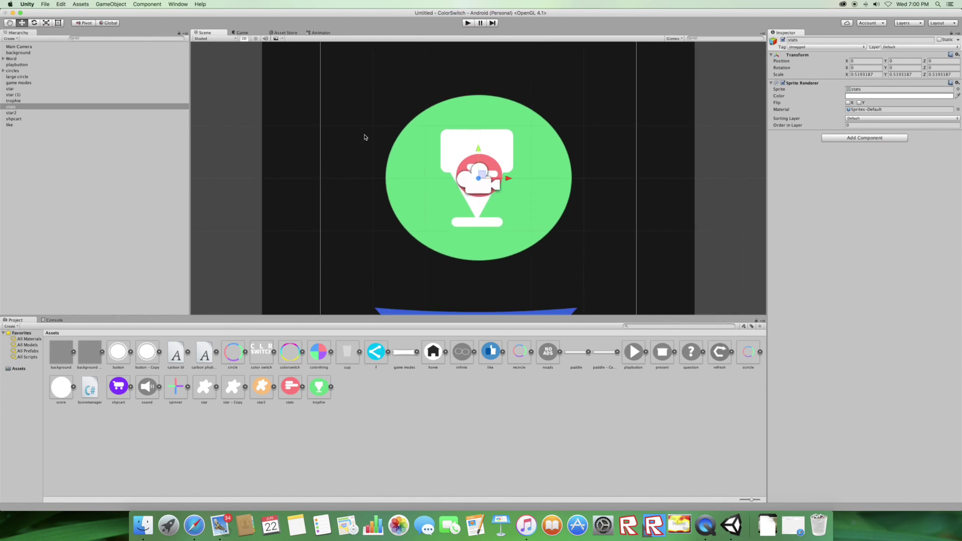
drag(485, 174, 442, 248)
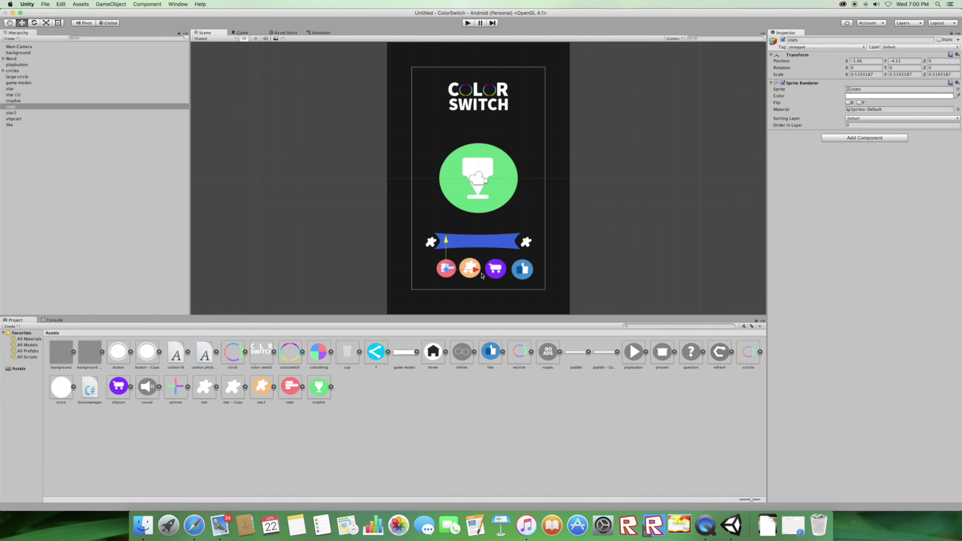
click(47, 24)
drag(444, 269, 449, 269)
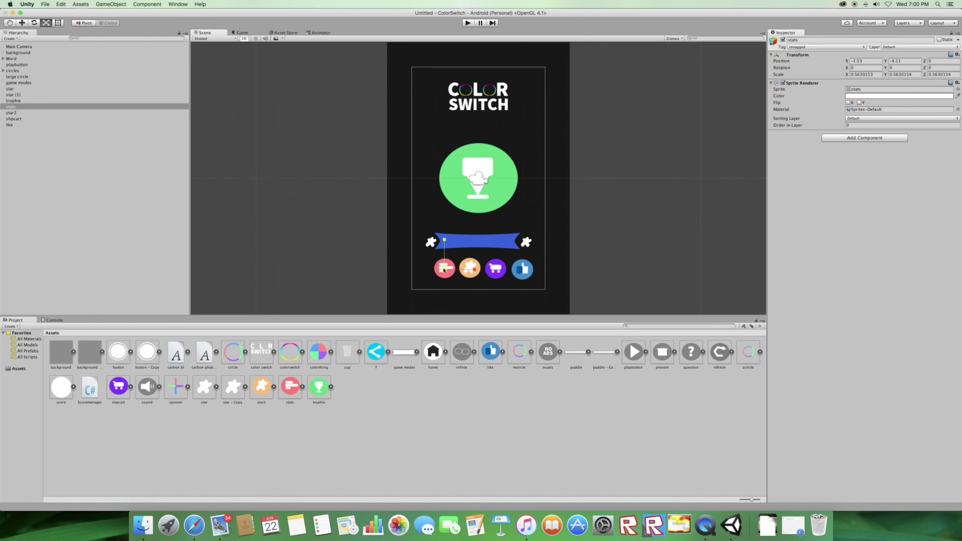
Shrink the trophie icon to about 0.24 scale and move it into the bottom row.
double_click(14, 100)
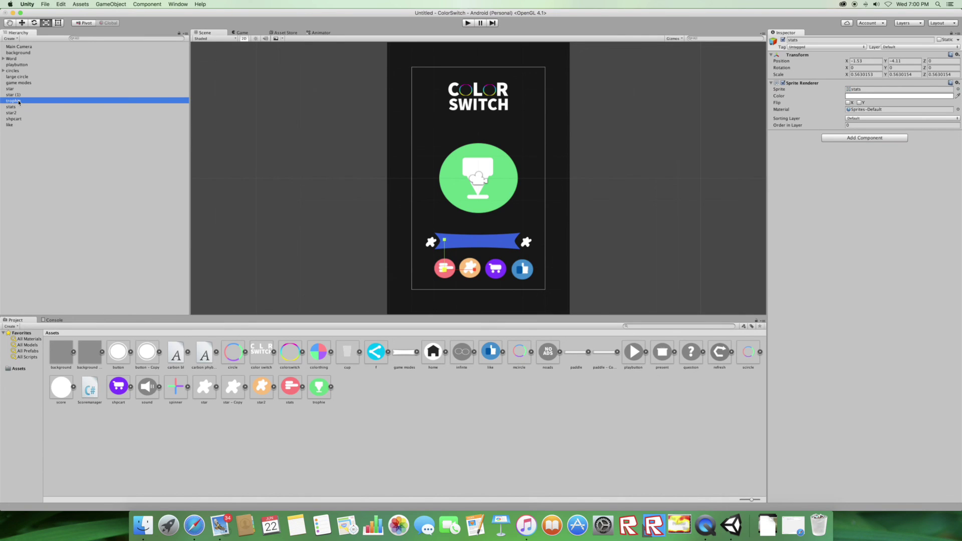
drag(454, 180, 443, 181)
click(21, 24)
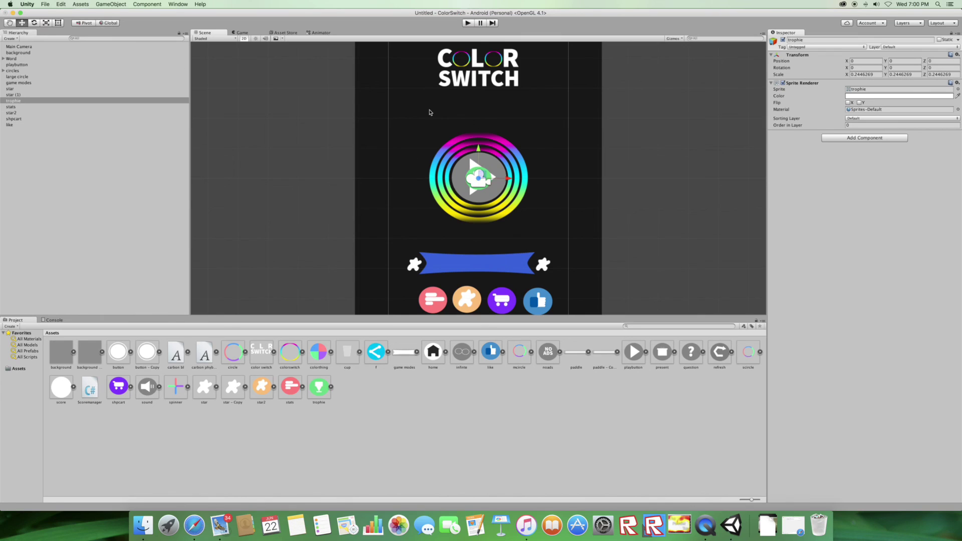
drag(481, 150, 400, 274)
Even out the spacing of the stats and trophie icons, enlarge trophie slightly, and preview the menu.
click(444, 299)
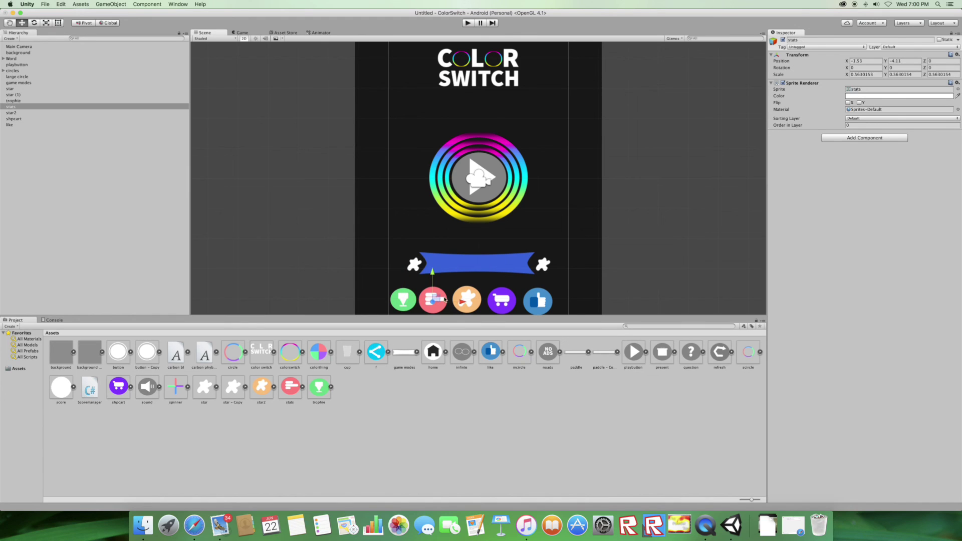
drag(444, 299, 465, 306)
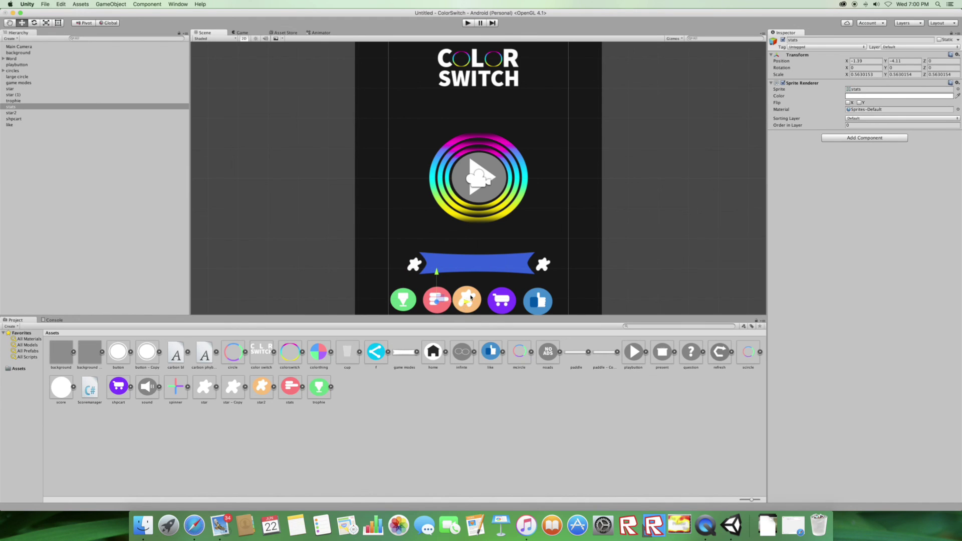
click(472, 298)
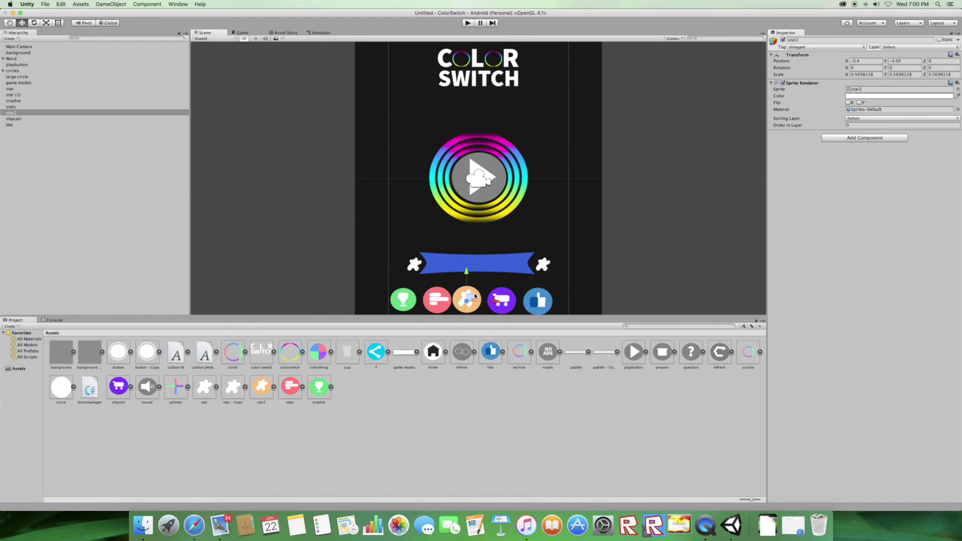
click(424, 301)
drag(426, 300, 428, 300)
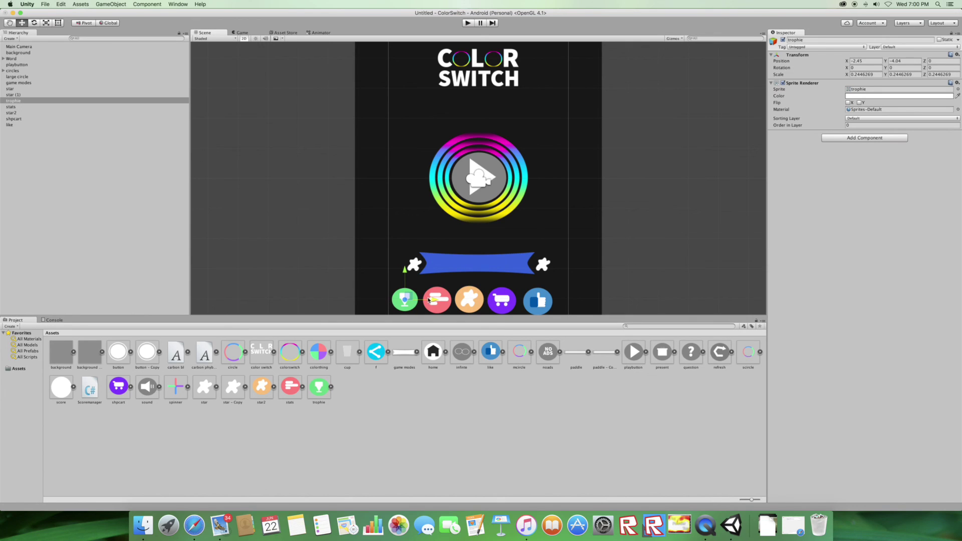
click(47, 23)
drag(405, 299, 419, 293)
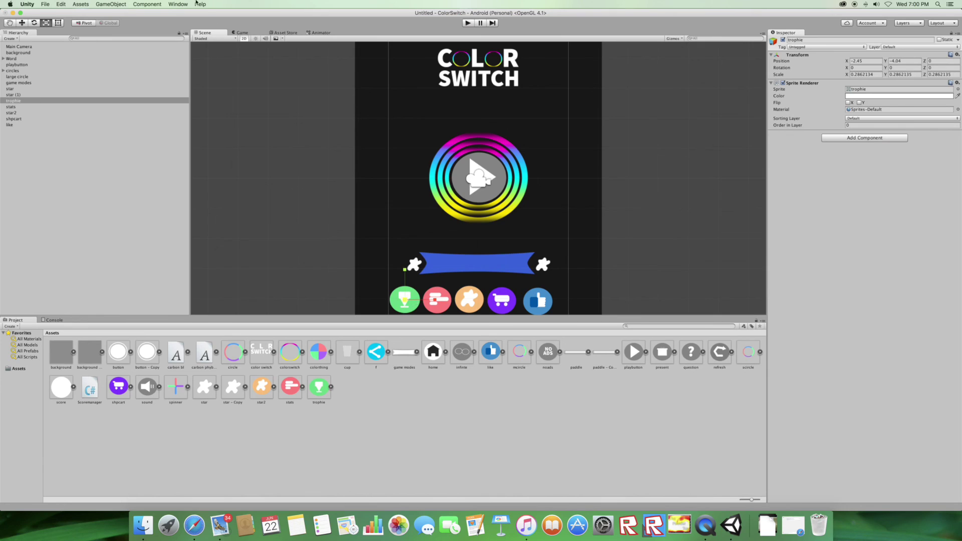
click(238, 32)
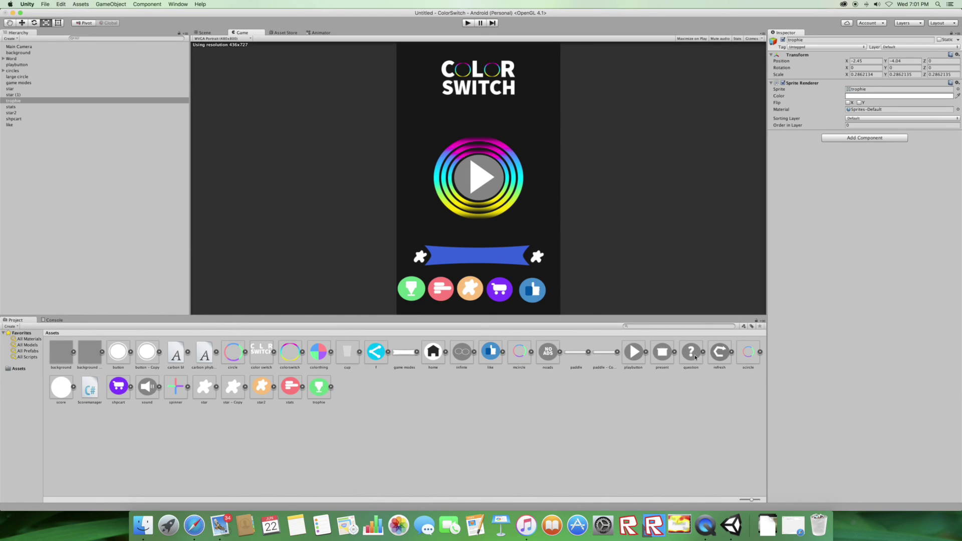
Add the question, present, noads, infinite and sound sprites from the Project panel to the scene.
drag(696, 356, 151, 251)
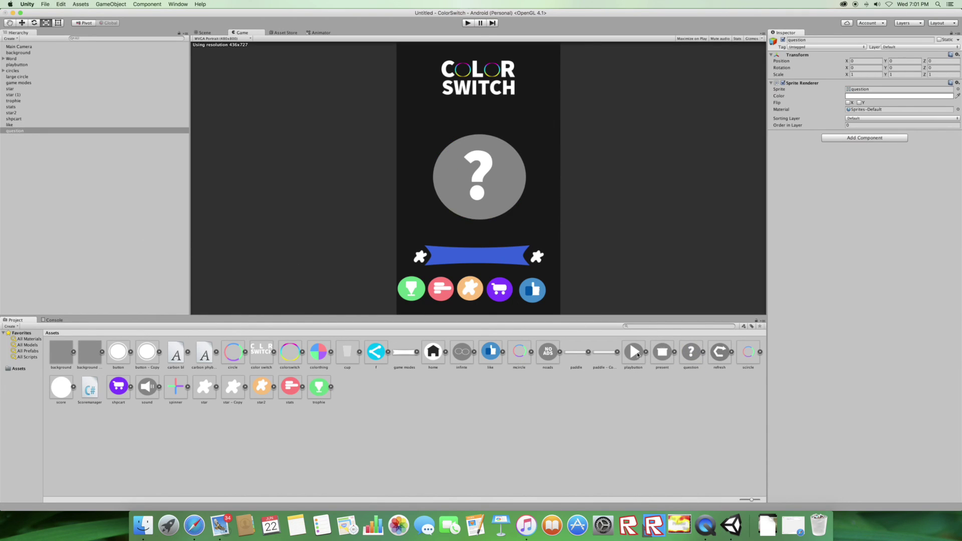
drag(661, 352, 143, 261)
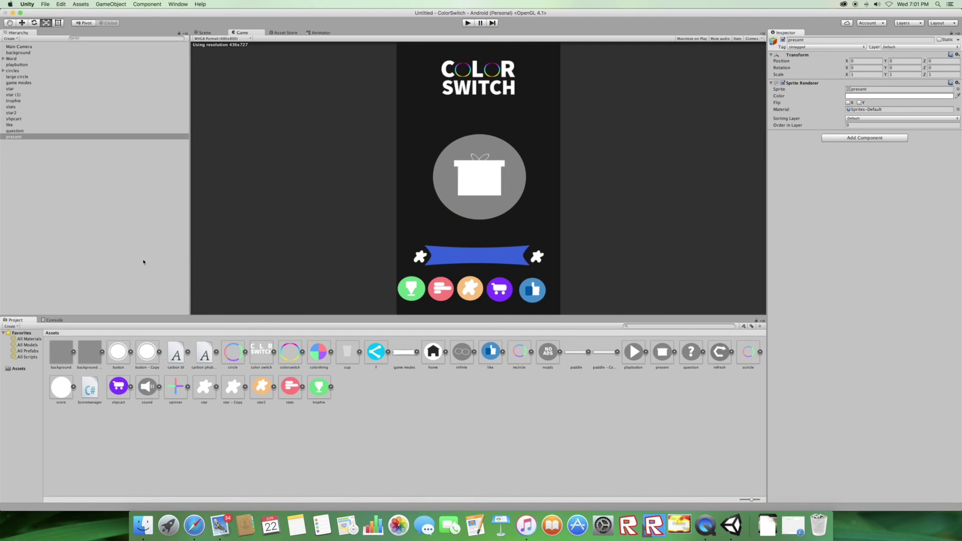
drag(547, 358, 117, 229)
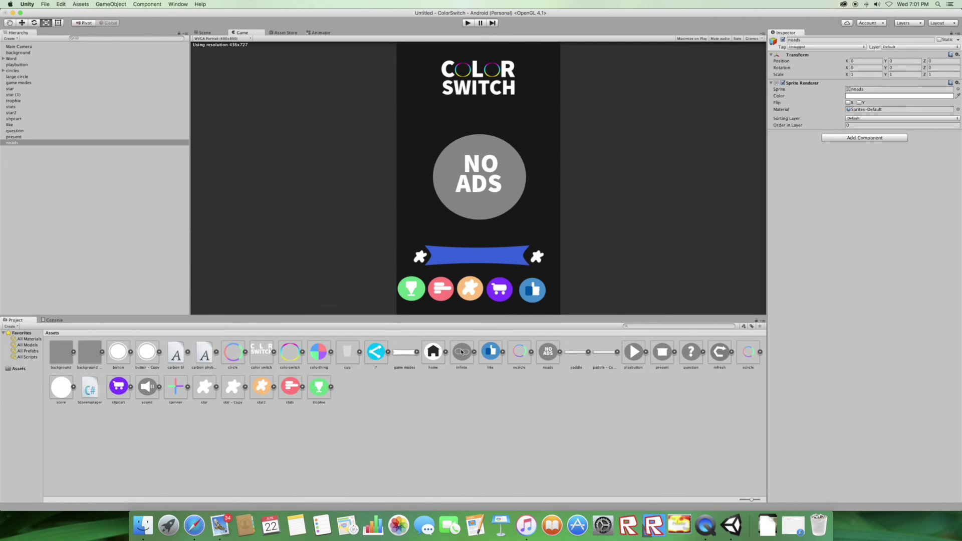
drag(462, 359, 50, 218)
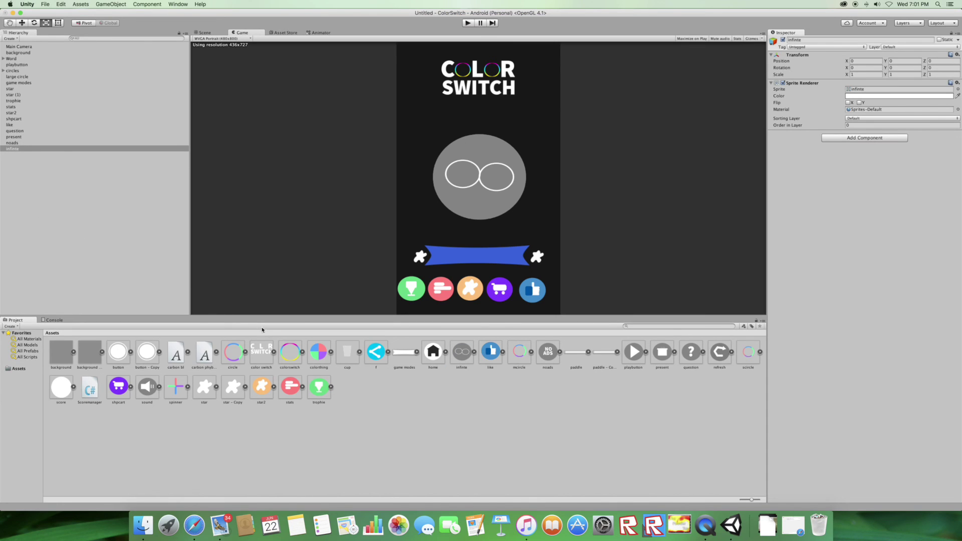
drag(146, 394, 64, 279)
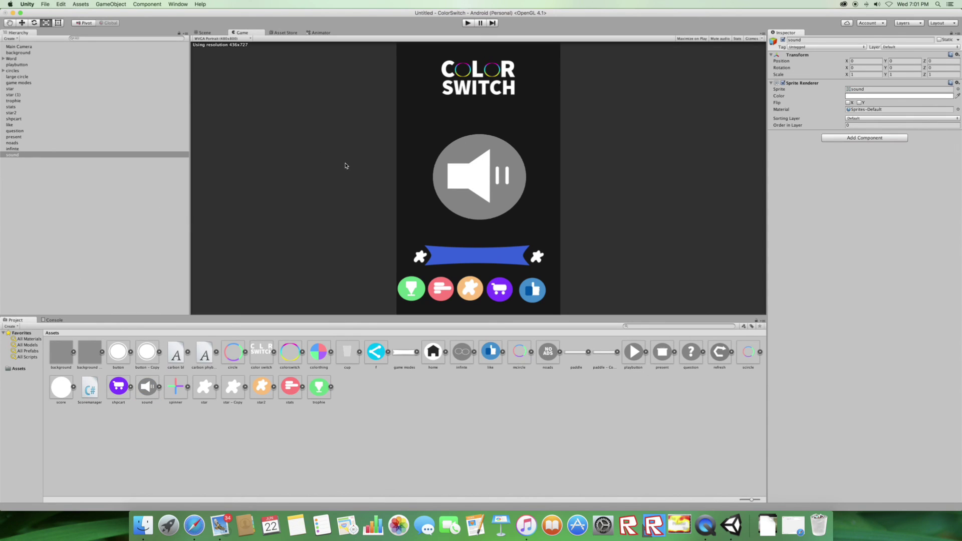
click(205, 33)
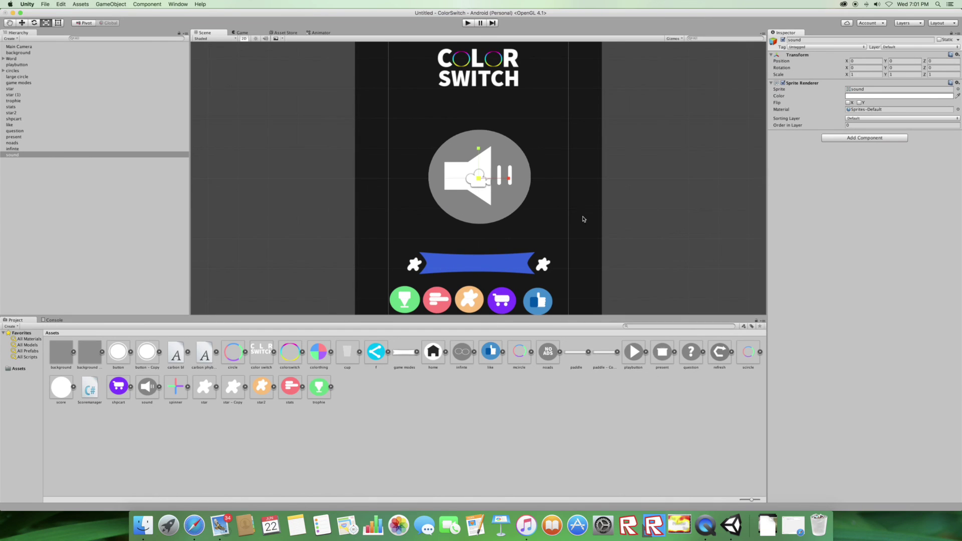
Select the five icons, question through sound, and shrink them together.
click(36, 131)
shift+click(24, 155)
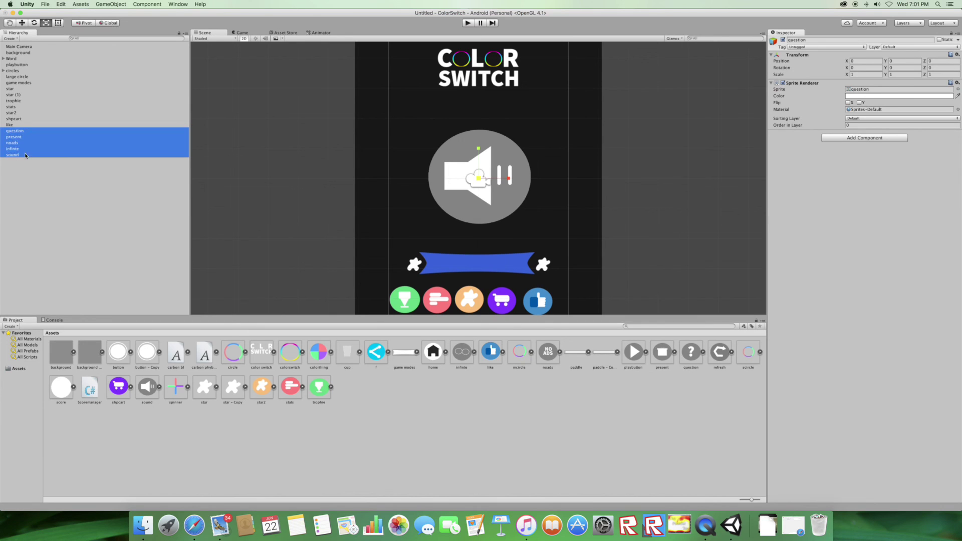
drag(479, 178, 452, 198)
click(249, 33)
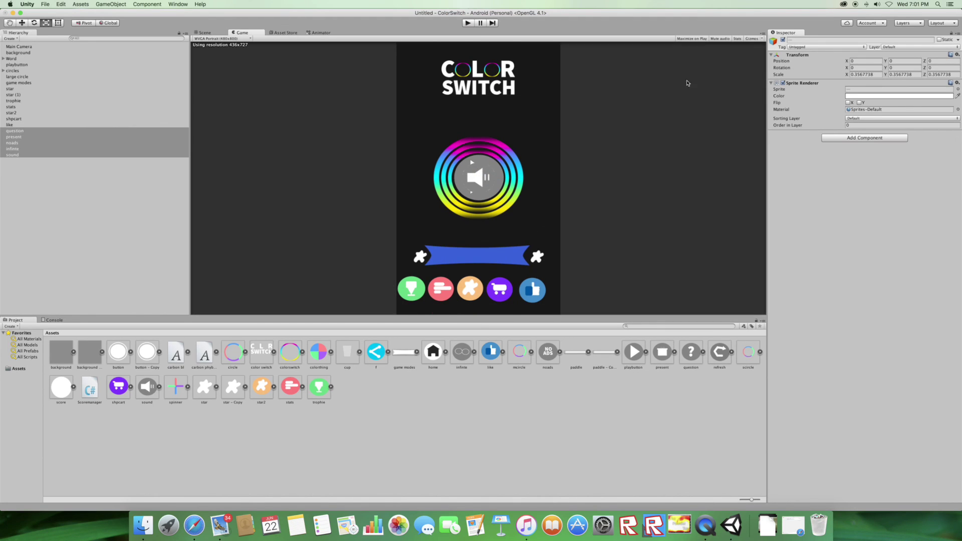
Shrink the sound icon to about 0.27 and place it top-left beside the COLOR SWITCH title.
mouse_move(884, 63)
mouse_down()
mouse_move(877, 39)
mouse_move(877, 61)
mouse_up()
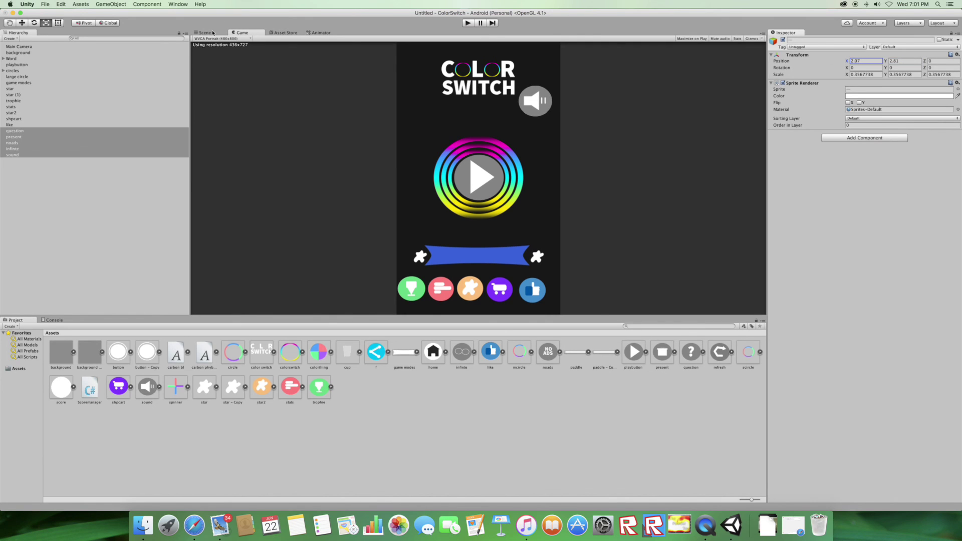
click(205, 32)
drag(545, 97, 540, 95)
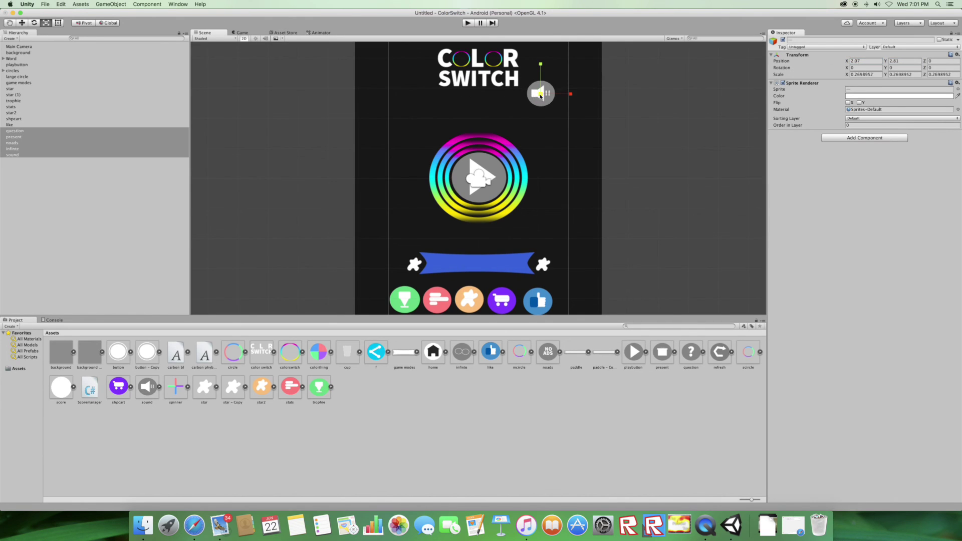
drag(846, 61, 788, 66)
click(257, 33)
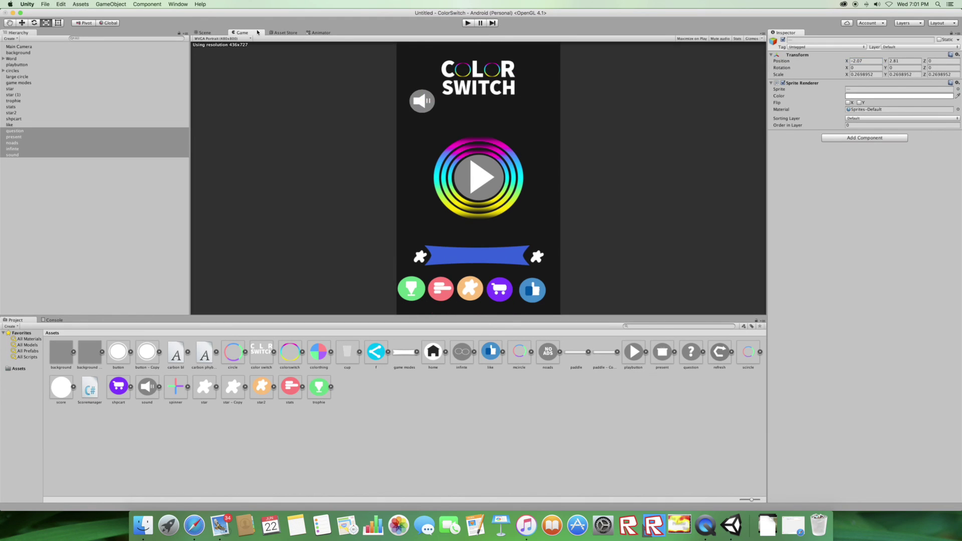
drag(885, 65, 882, 40)
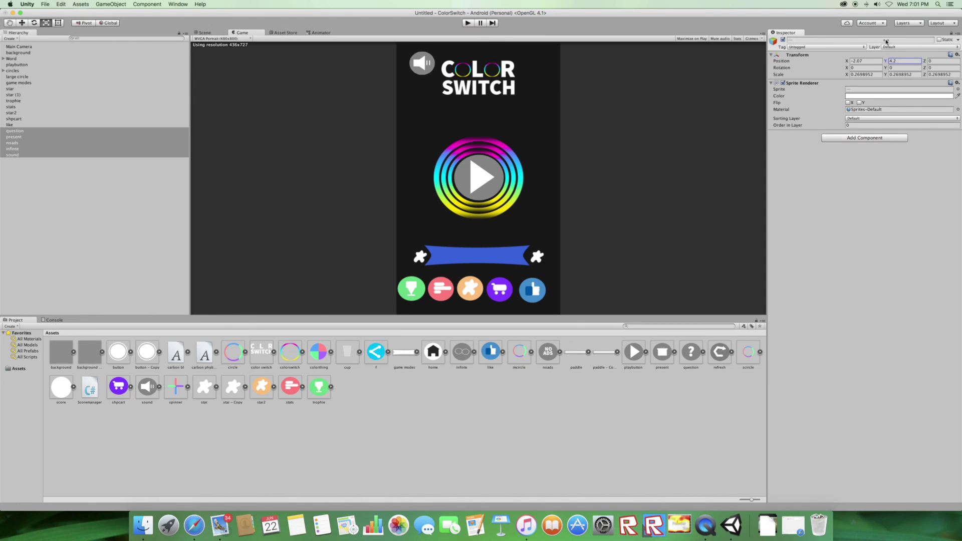
click(204, 32)
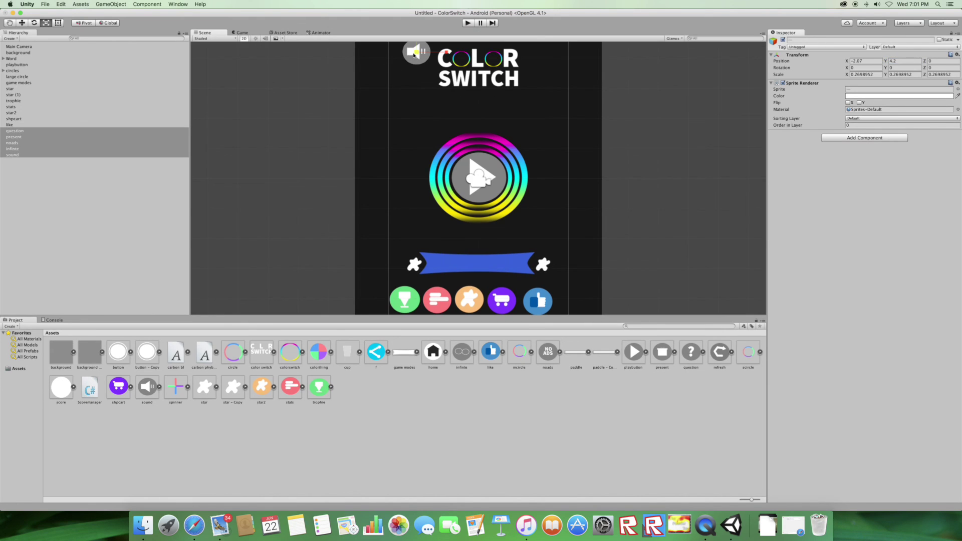
Move the infinite icon to Position Y 2.8, just below the speaker icon.
click(252, 32)
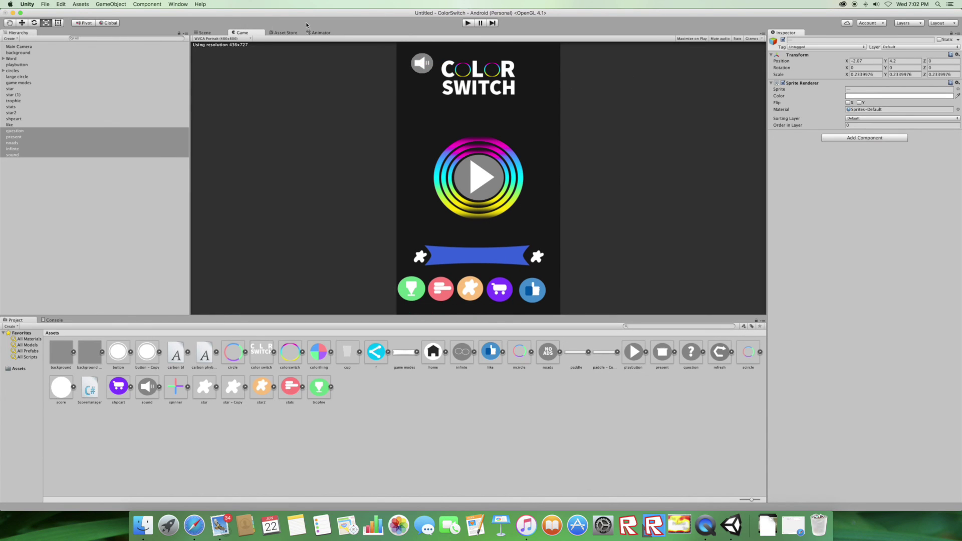
click(33, 149)
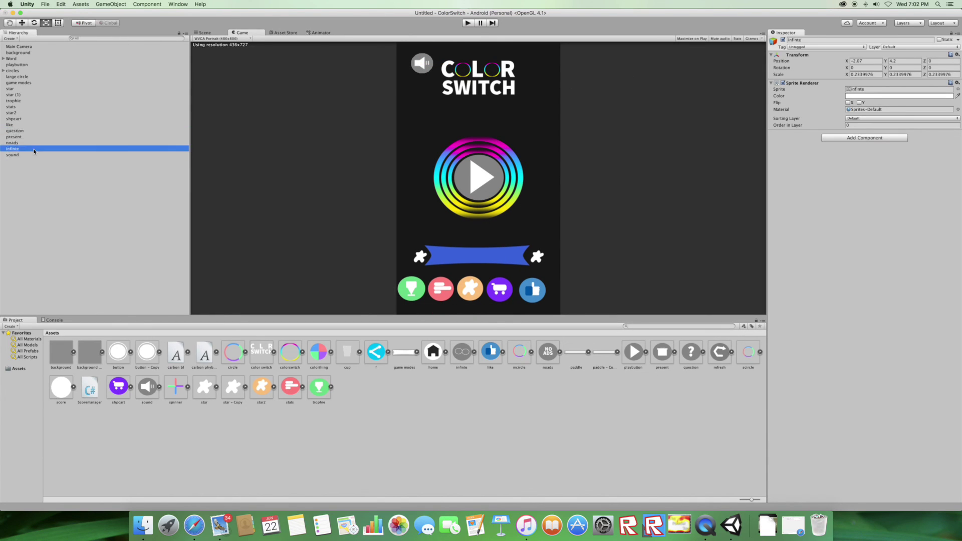
click(34, 149)
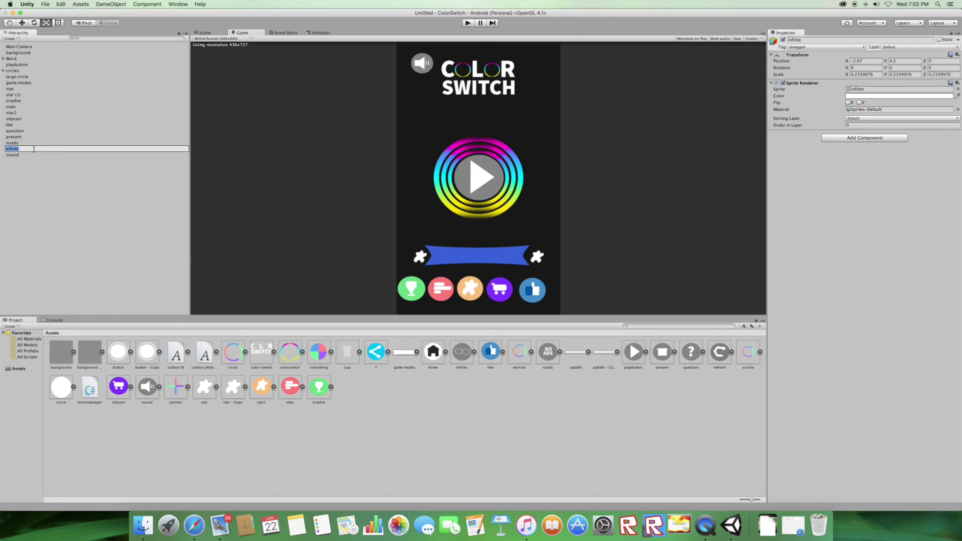
click(22, 163)
click(22, 155)
click(22, 148)
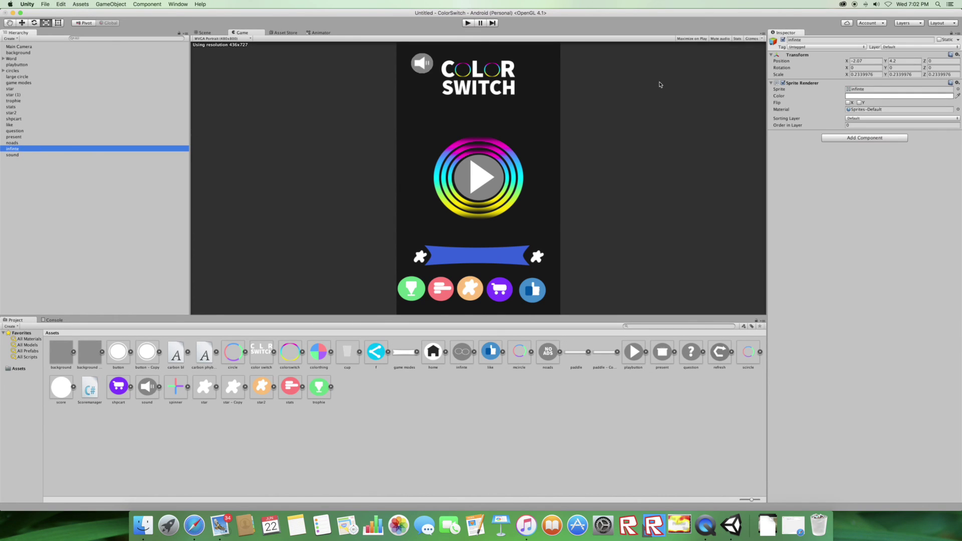
drag(890, 60, 877, 75)
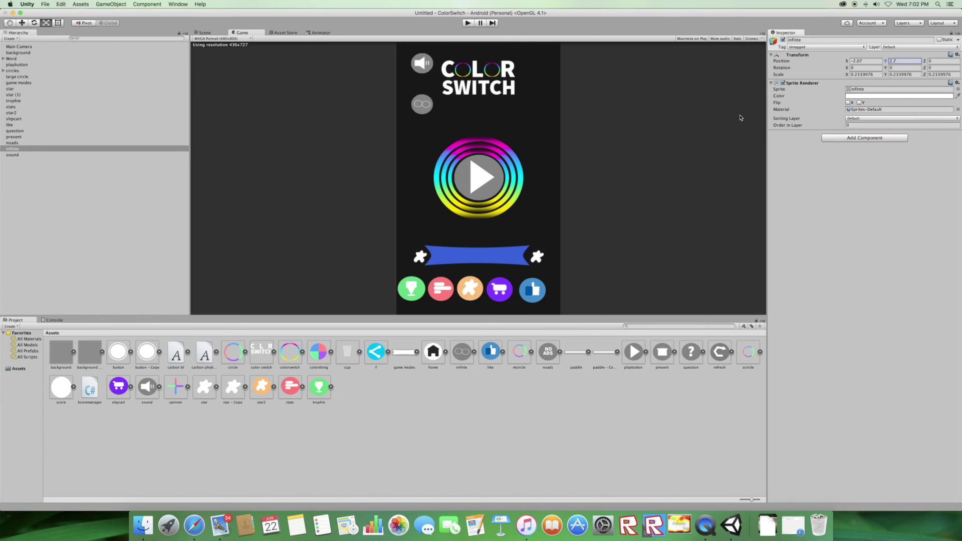
Place the present icon at the top-right, X 2.08, Y 3.46.
click(15, 143)
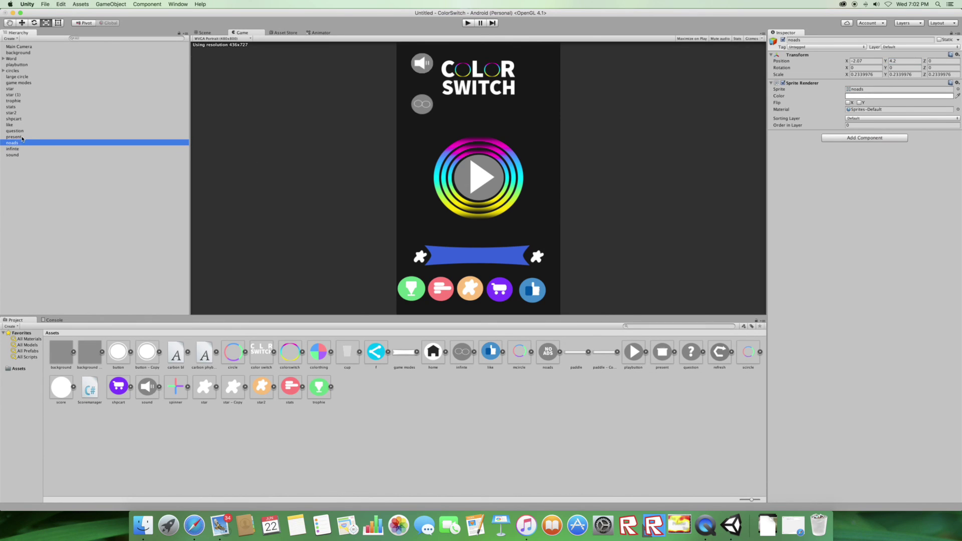
click(22, 137)
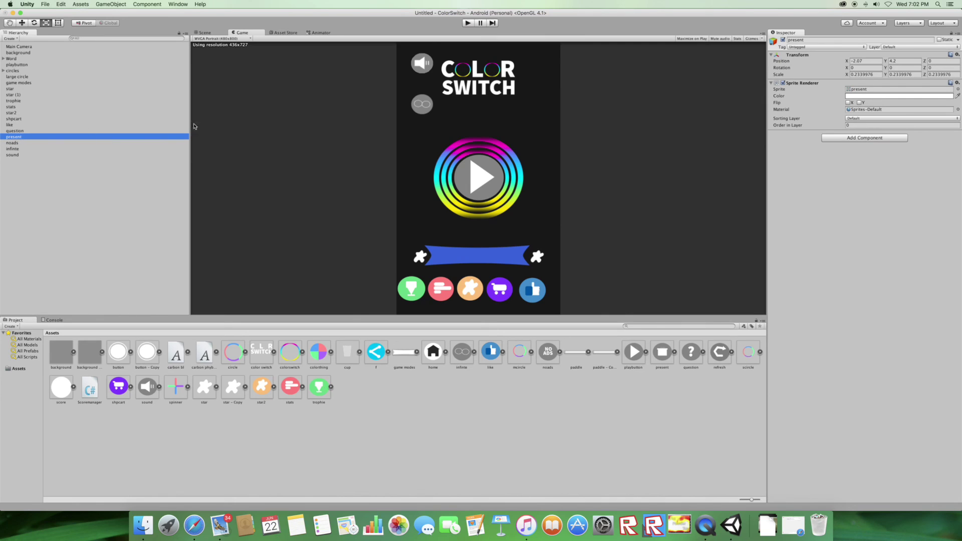
mouse_move(886, 60)
mouse_down()
mouse_move(881, 71)
mouse_move(851, 61)
mouse_move(875, 61)
mouse_up()
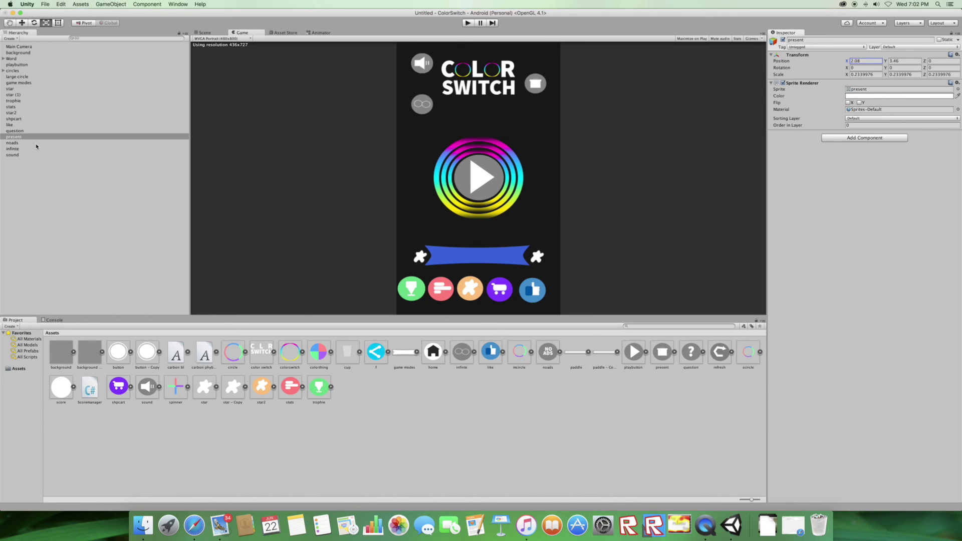
click(31, 132)
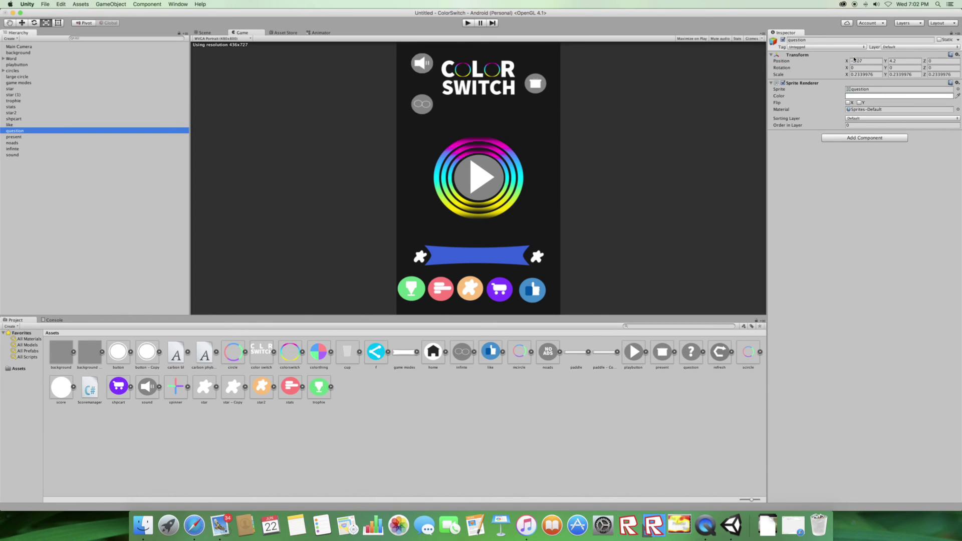
Set question to X 2.07, nudge present to Y 3.38, and move noads to X 2.05, Y 2.53.
drag(849, 61, 891, 62)
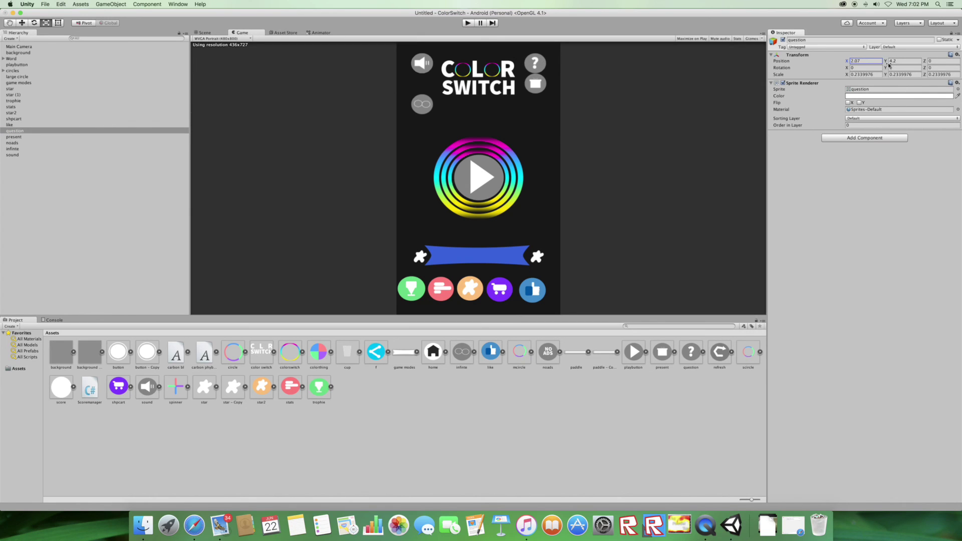
click(19, 137)
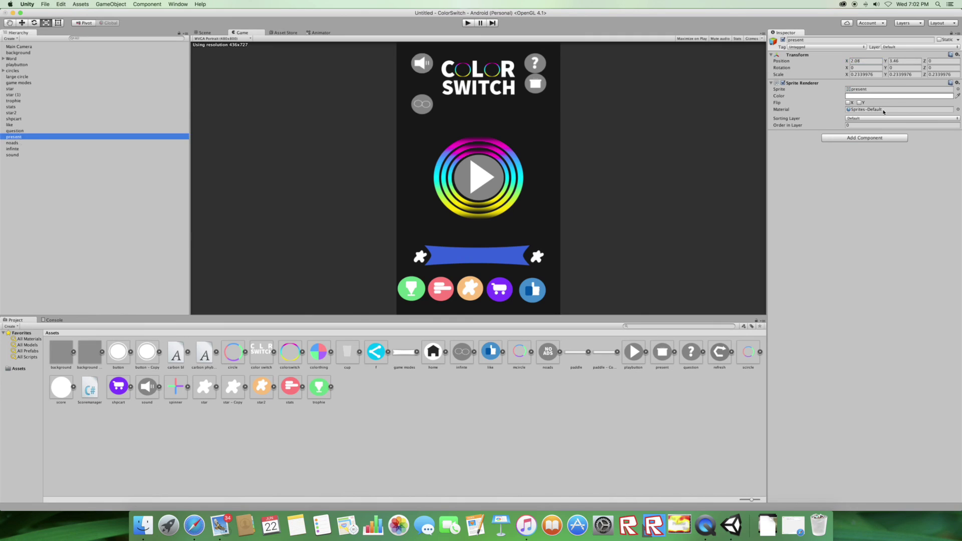
click(886, 61)
drag(886, 64, 885, 64)
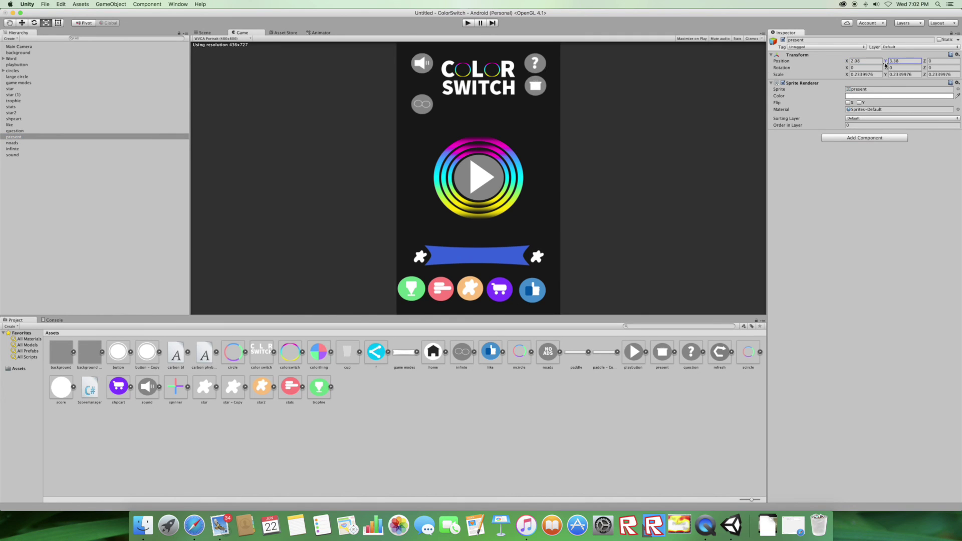
click(48, 143)
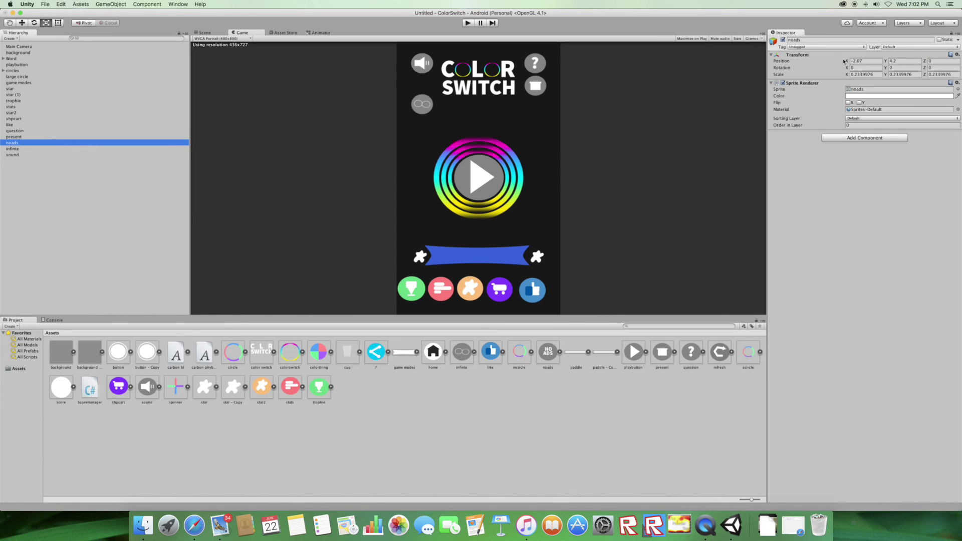
drag(844, 61, 867, 65)
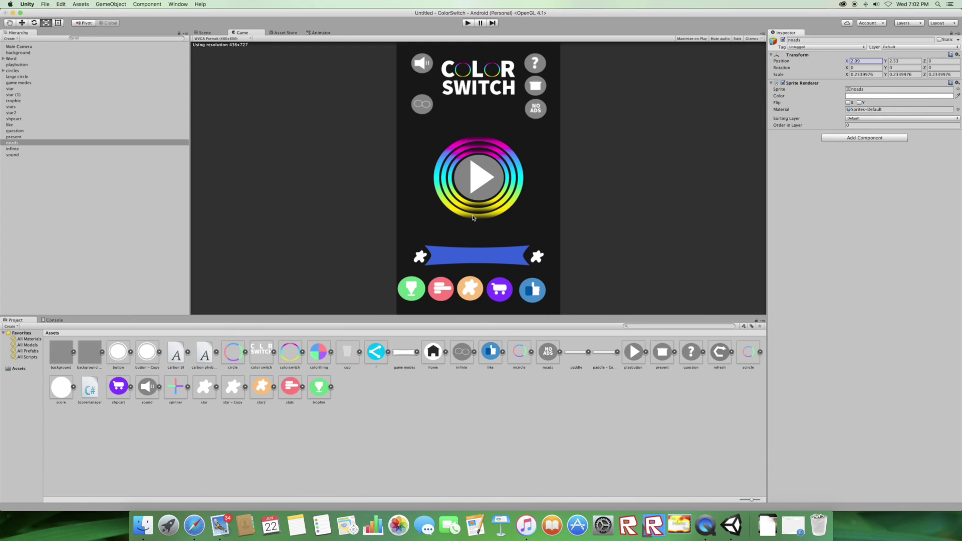
Save the scene as '1' via File > Save Scene, then minimize the editor.
click(45, 4)
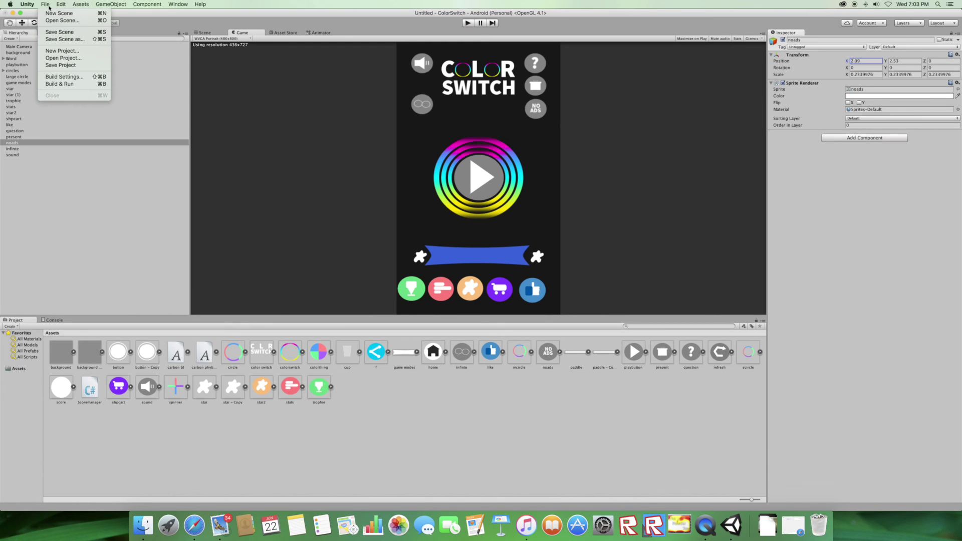
click(65, 33)
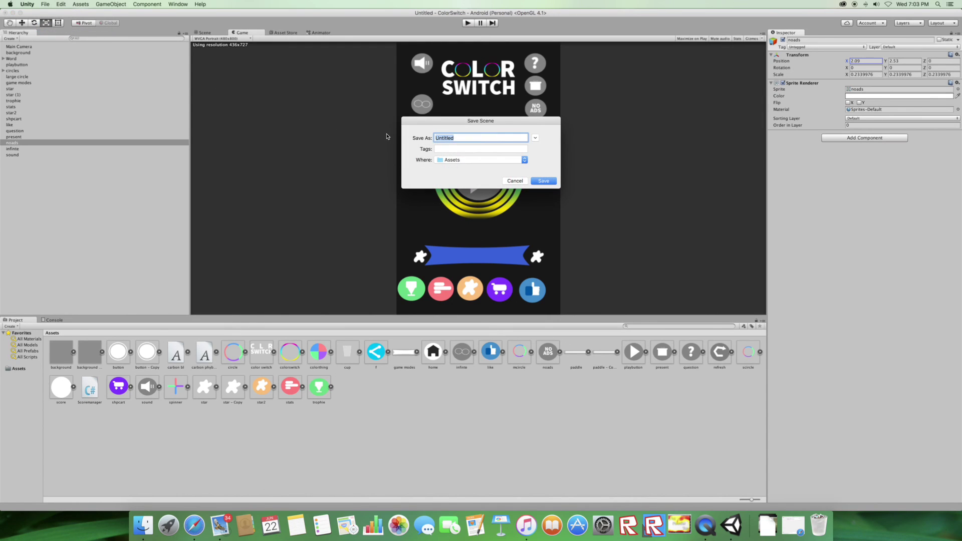
text(1)
key(Return)
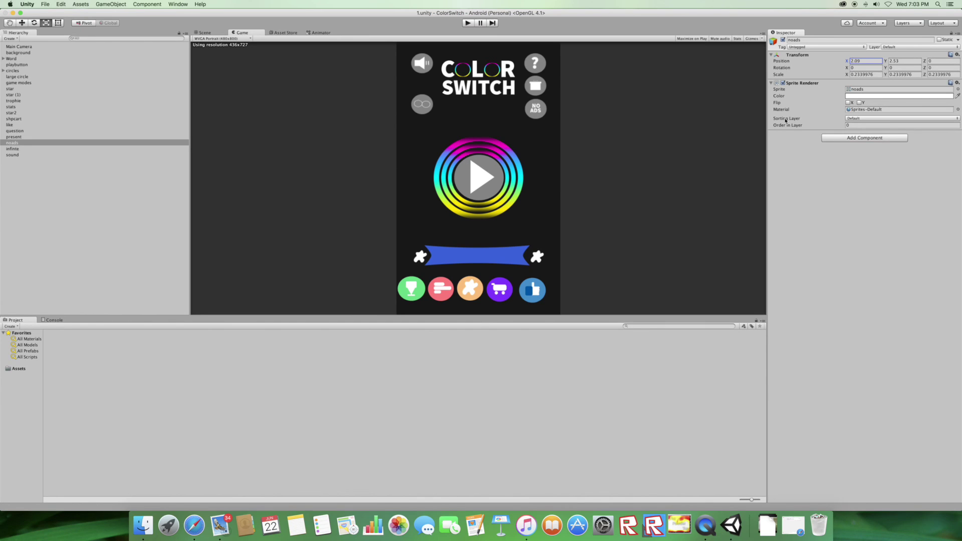
click(12, 13)
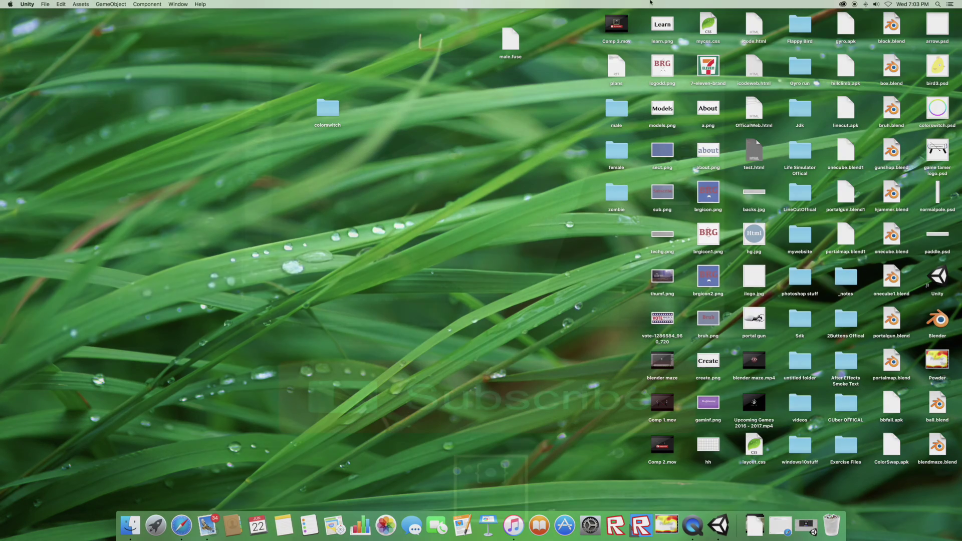